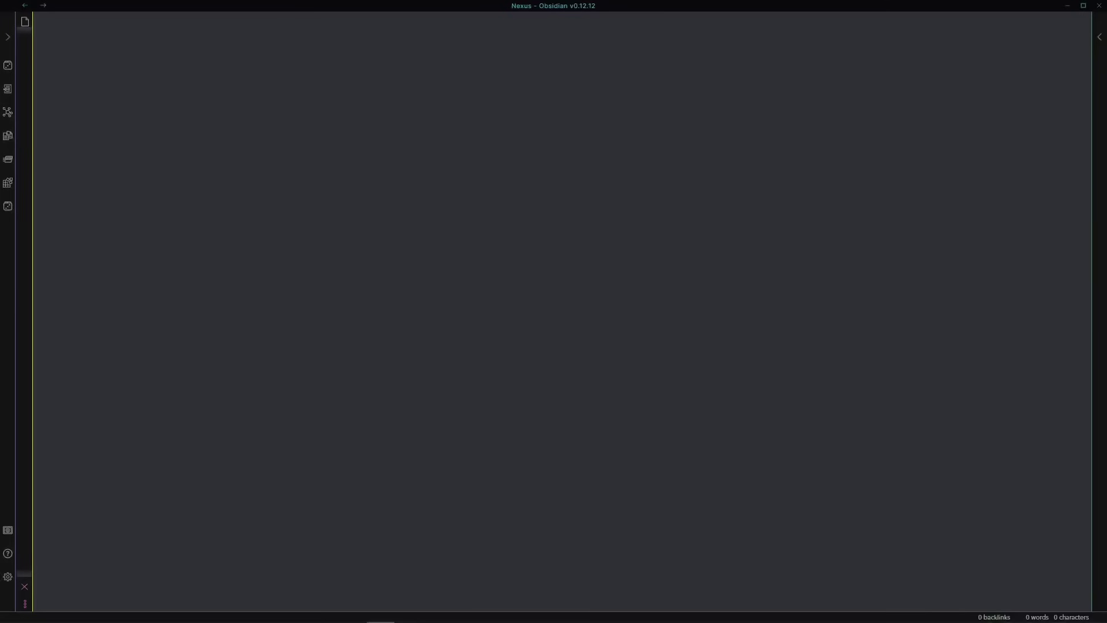
Open Graph view from the left ribbon to see the Nexus vault's linked notes
click(8, 113)
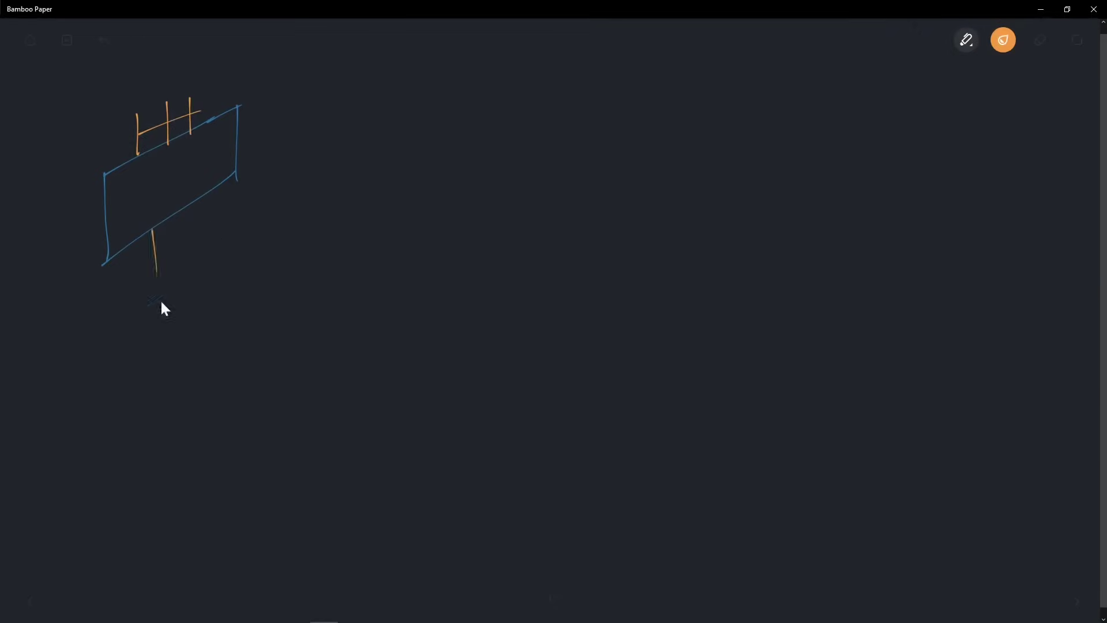
Draw orange lines across the board, a purple stick figure and a yellow ball beside it
drag(205, 197, 214, 265)
drag(242, 230, 116, 337)
drag(105, 296, 233, 203)
click(1004, 40)
click(962, 198)
mouse_move(349, 254)
mouse_down()
mouse_move(345, 331)
mouse_move(325, 309)
mouse_up()
click(1003, 39)
click(1044, 198)
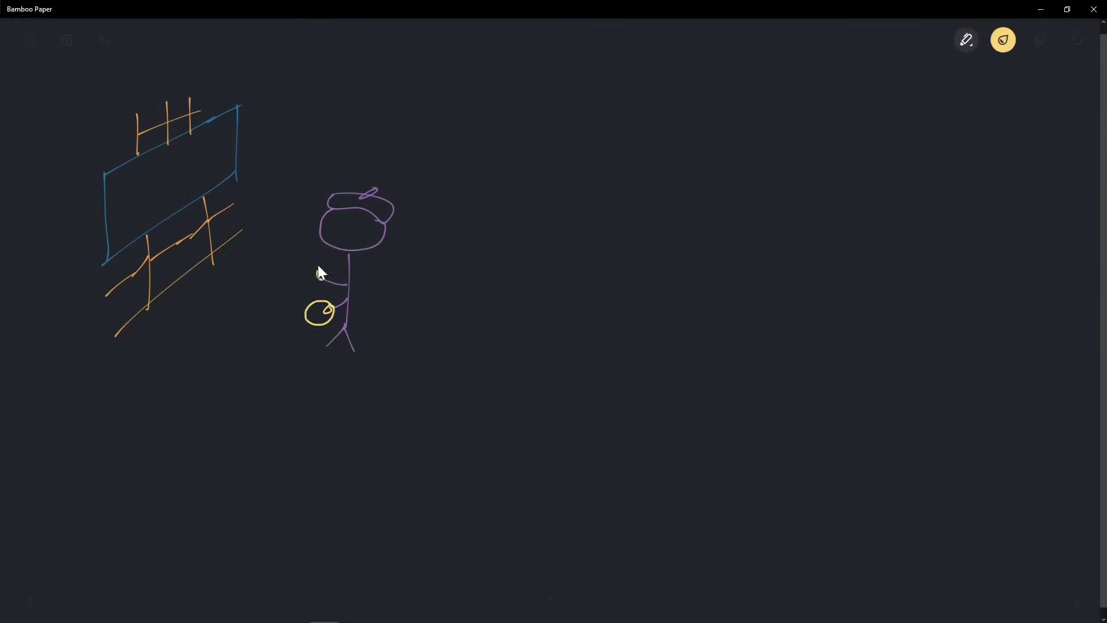
click(1004, 39)
click(963, 198)
drag(402, 242, 515, 163)
Draw a purple arrow to the right and white shelves on the right side
mouse_move(591, 138)
mouse_down()
mouse_move(634, 137)
mouse_move(779, 195)
mouse_up()
click(1003, 39)
click(962, 93)
drag(816, 240, 1055, 364)
mouse_move(837, 171)
mouse_down()
mouse_move(1064, 282)
mouse_move(1070, 314)
mouse_up()
Fill the shelves with cylinders in several different ink colours
click(1003, 39)
click(963, 161)
click(1004, 39)
drag(855, 215, 878, 230)
click(1003, 39)
drag(932, 255, 954, 271)
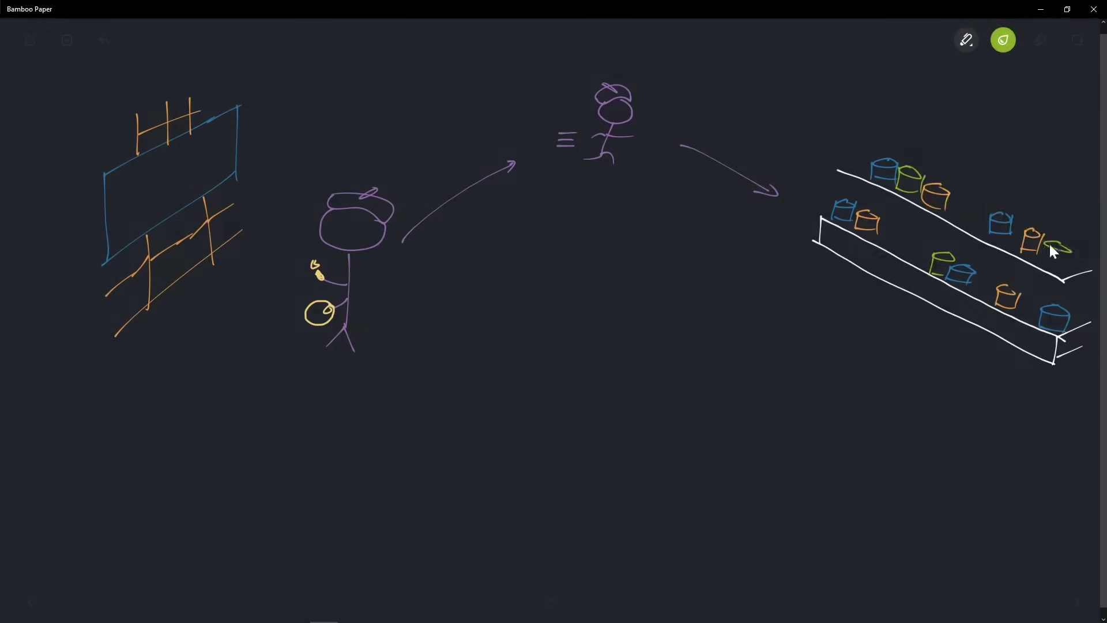
click(1003, 39)
drag(845, 151, 875, 167)
click(1003, 40)
drag(897, 232, 937, 257)
click(1003, 39)
drag(963, 204, 989, 225)
Draw a second purple figure holding a green cylinder, with speed lines and arrows
mouse_move(761, 283)
mouse_down()
mouse_move(775, 371)
mouse_move(706, 480)
mouse_up()
drag(576, 438, 571, 542)
click(1003, 39)
drag(521, 502, 548, 524)
click(1004, 39)
drag(606, 497, 621, 510)
drag(497, 491, 353, 393)
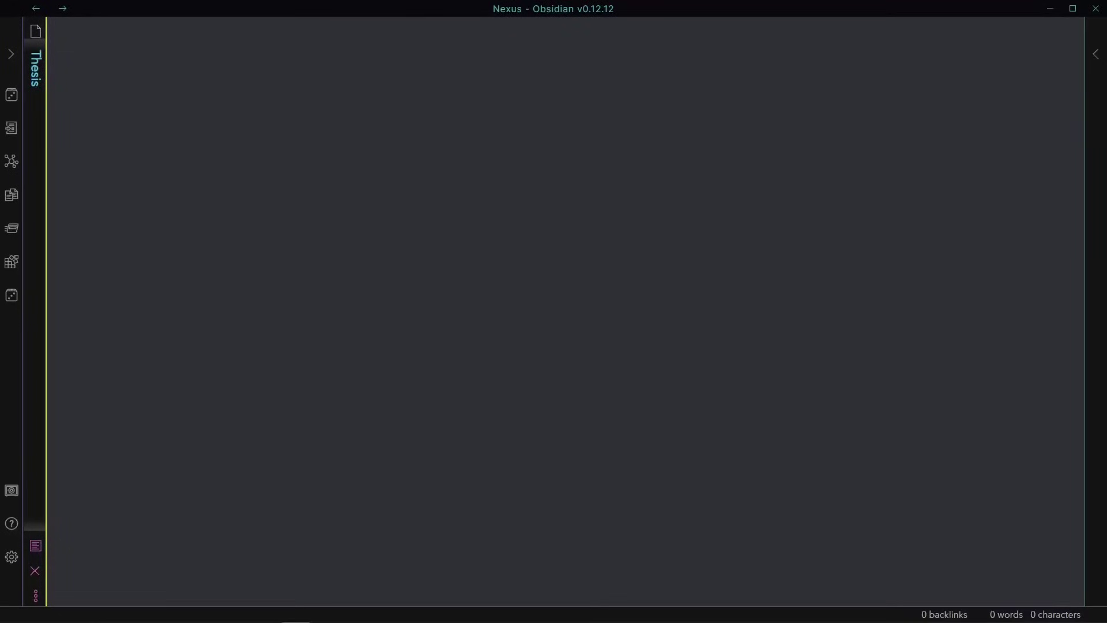
Add the title 'The Thesis of This Very Video' and the point 'Quick access to lots of relevant information.'
text(# The Thesis of T)
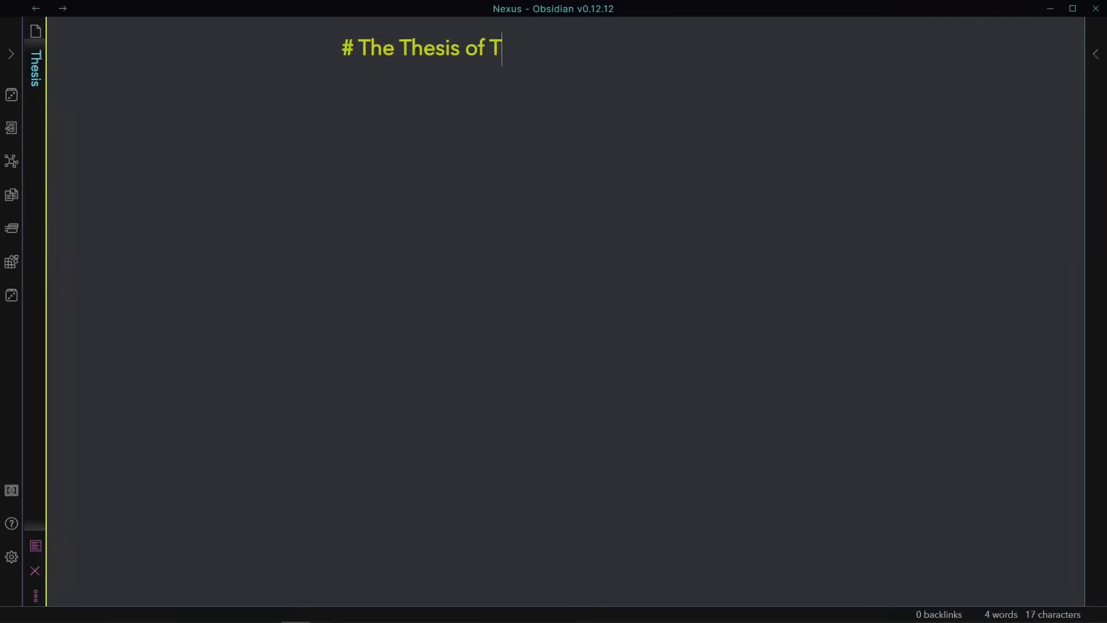
text(his Very Video)
key(Return)
key(Return)
text(##)
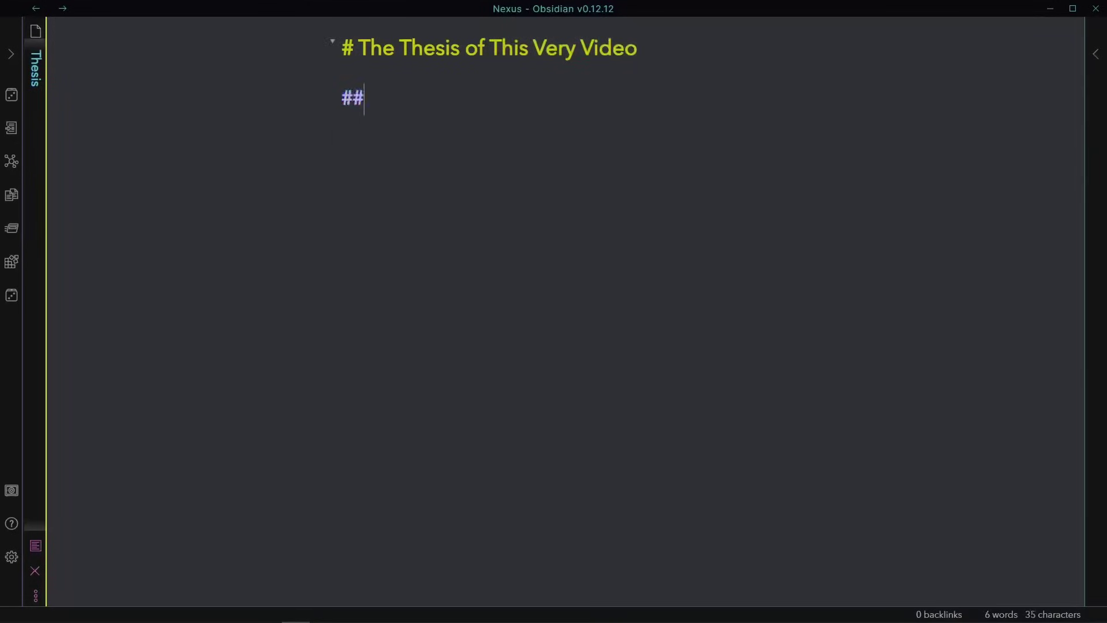
text(# Quick A)
key(BackSpace)
text(access )
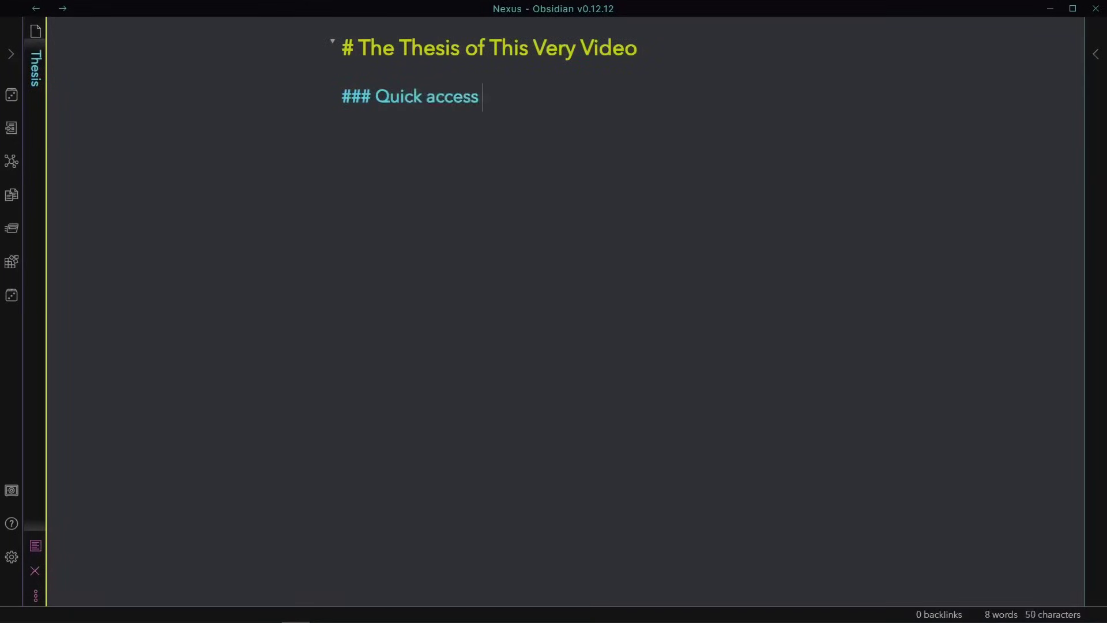
text(to lots of relevant information.)
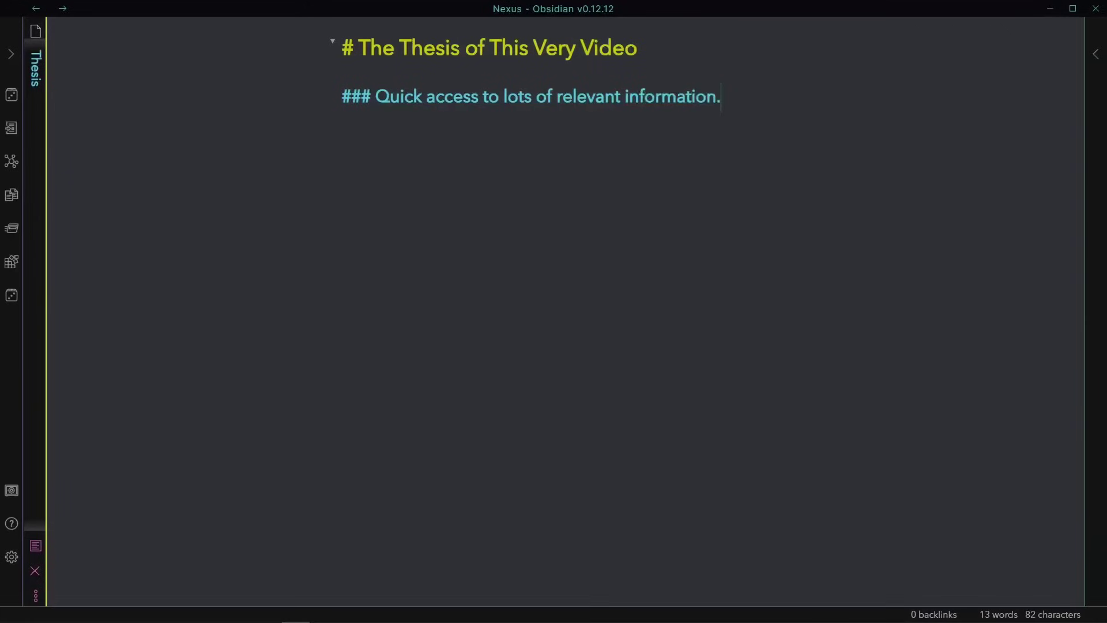
text(  (Not how best to take notes...)
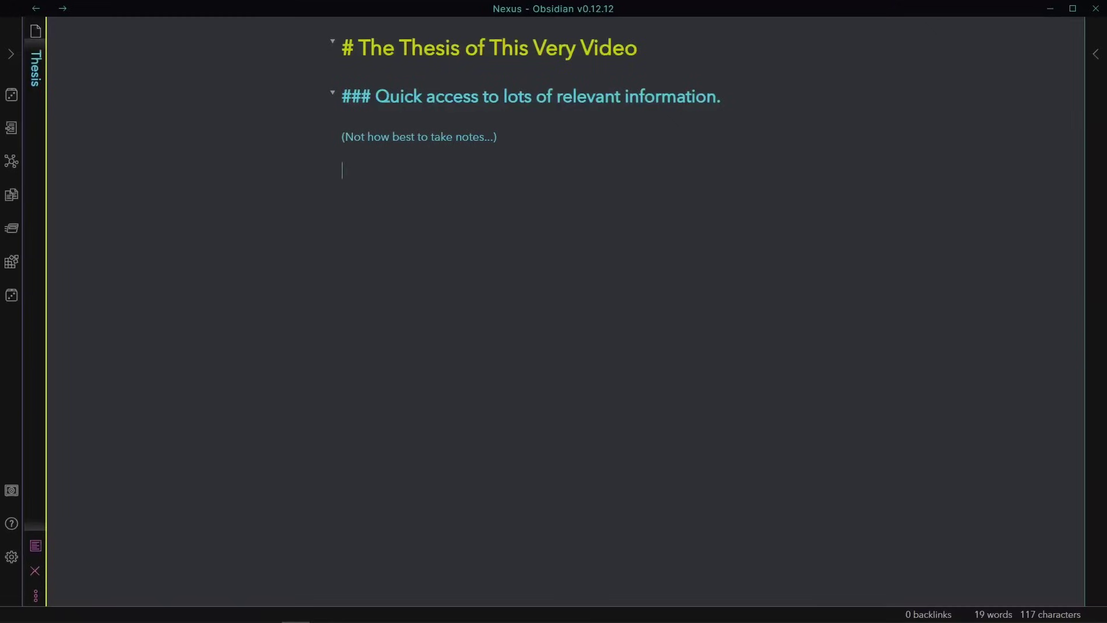
Add the heading '#### Task 1: Figure out how to help ourselves remember stuff better;'
text(#### Task 1: Figr)
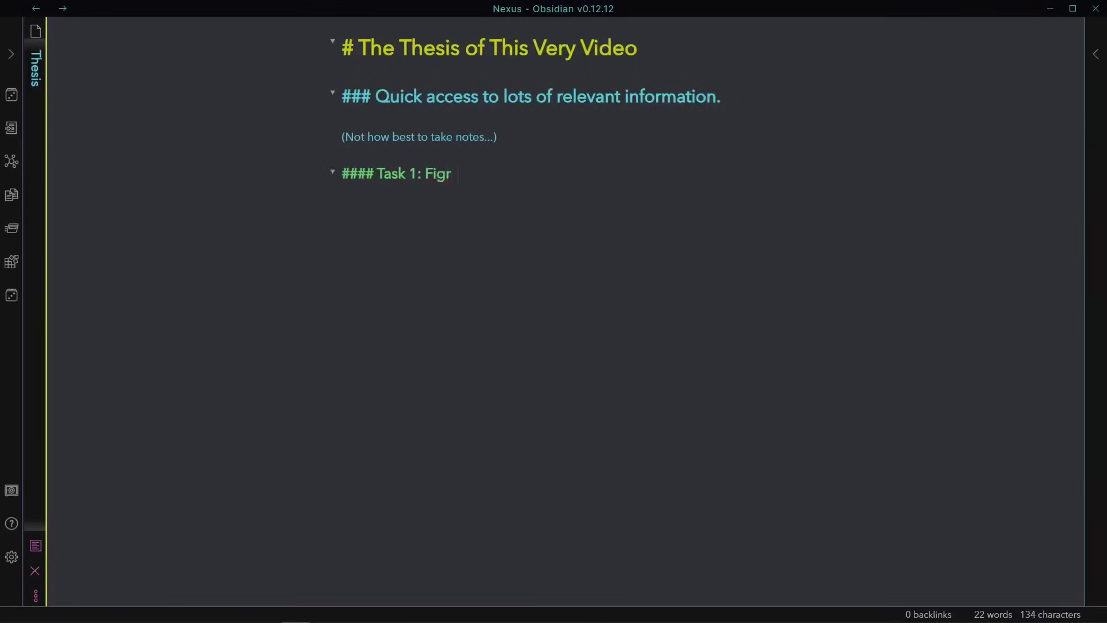
key(BackSpace)
text(ure out how to help )
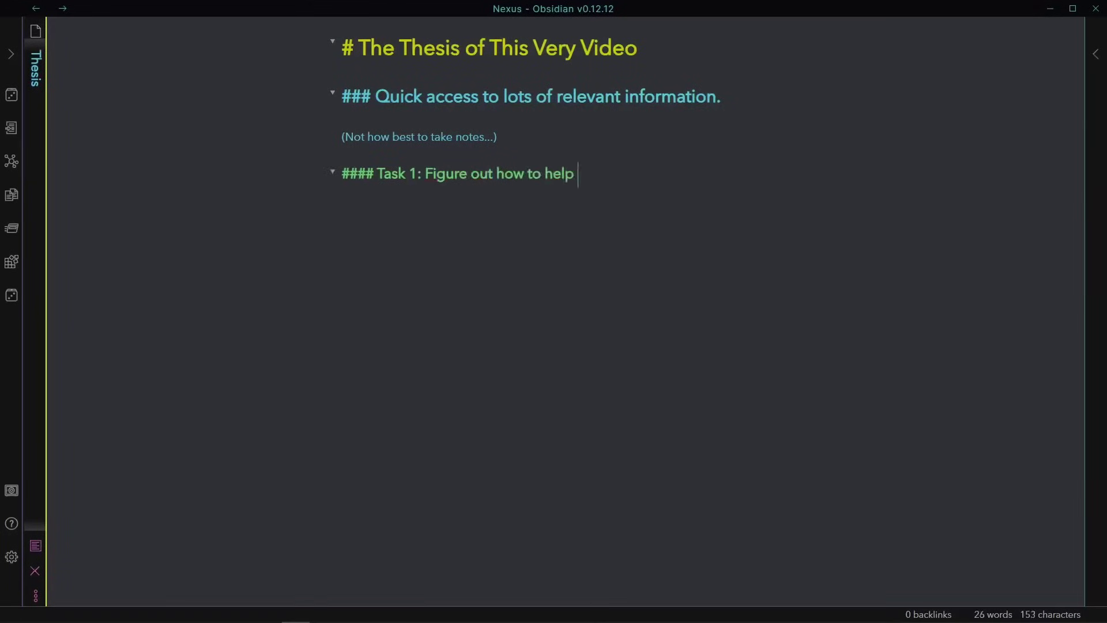
text(ourselves remember stuff better;)
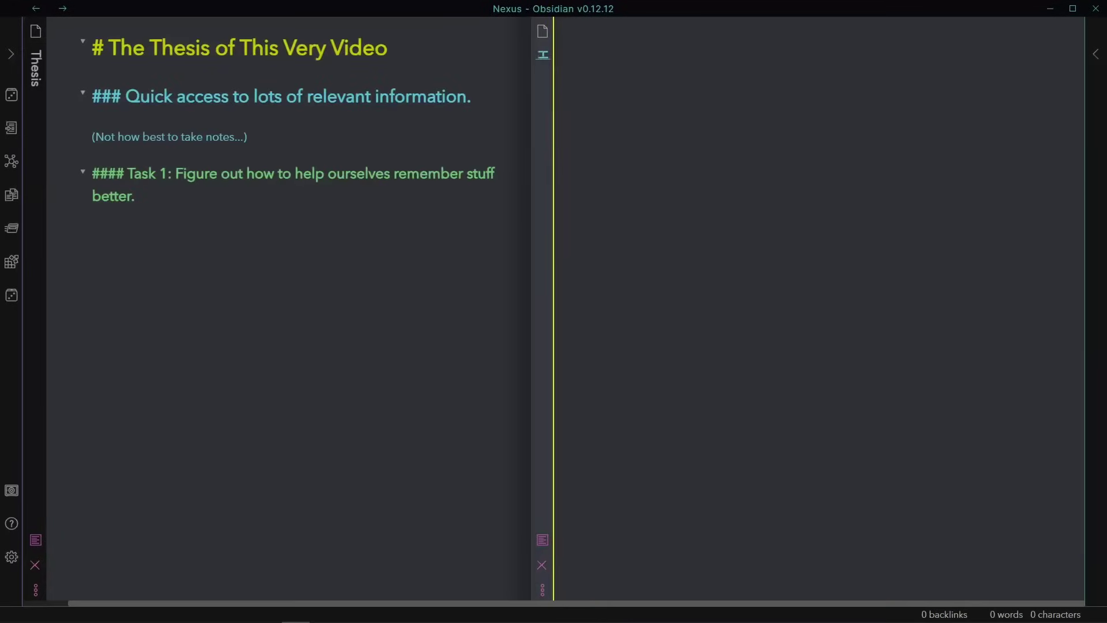
Write the 'How to remember stuff' note listing 'Think about it often' and 'Link it', then preview it
text(How to remember st)
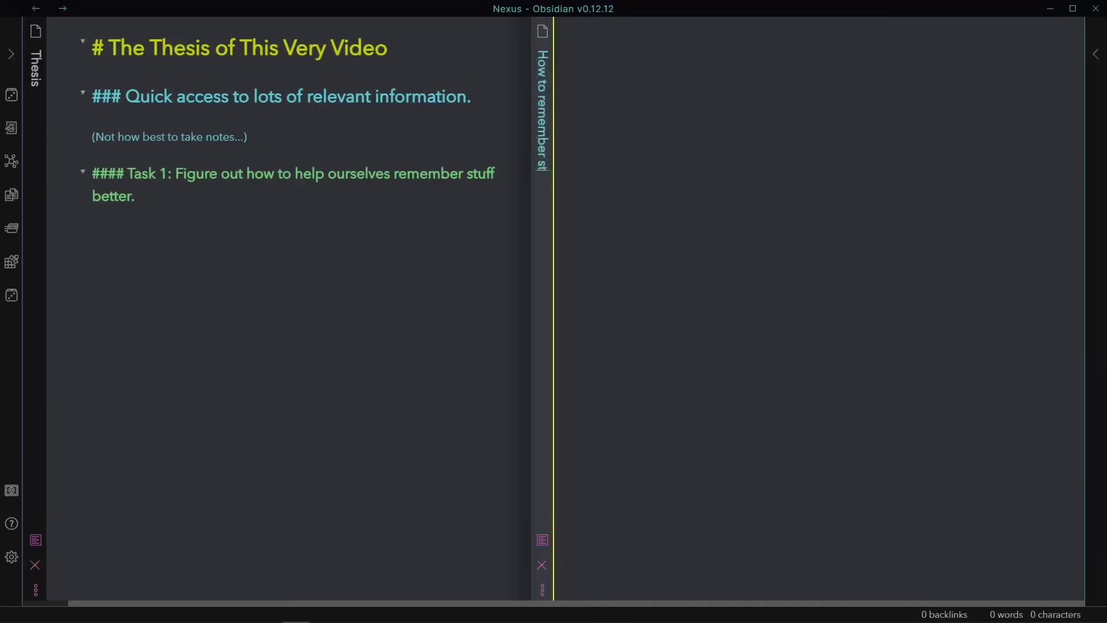
text(uff# How to remember stuff)
key(Return)
text(1. )
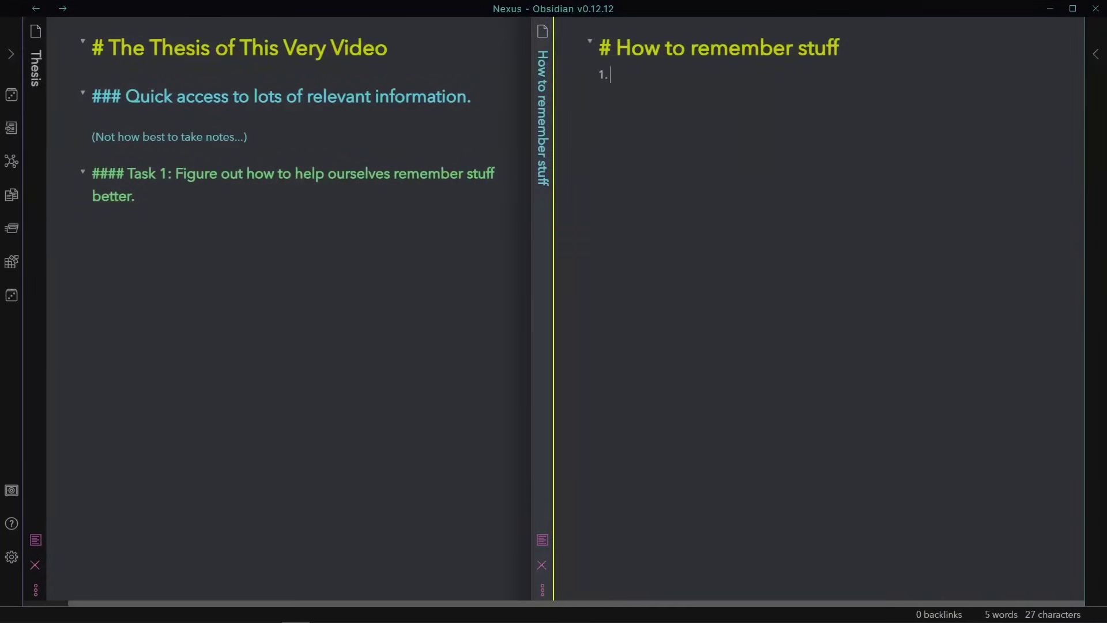
text(Think about it often)
key(Return)
text(Link 1)
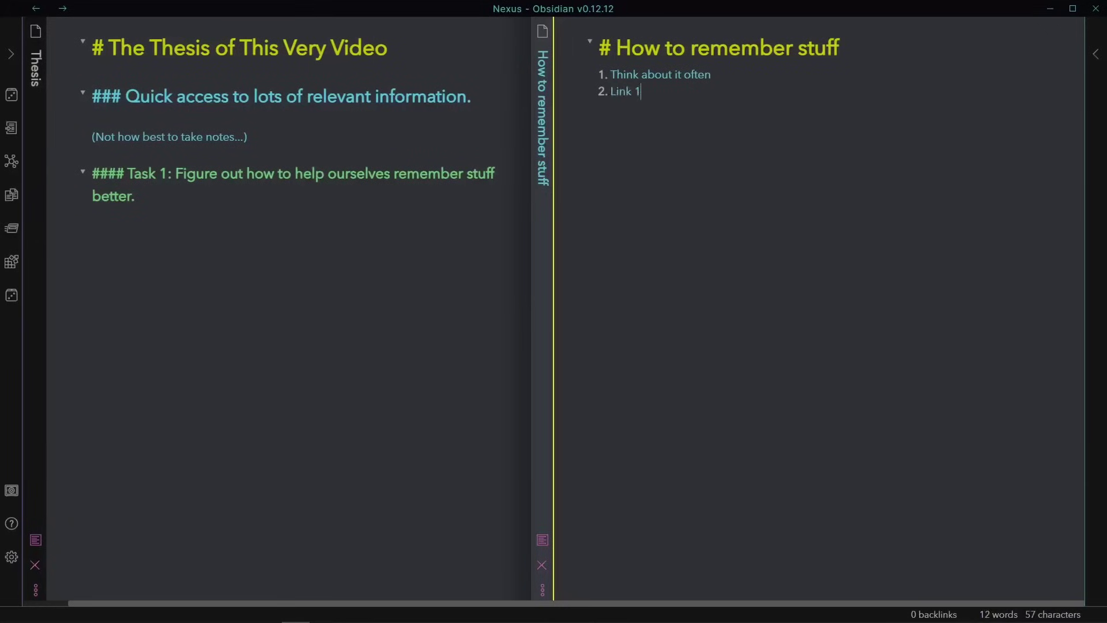
text(t!)
key(ctrl+e)
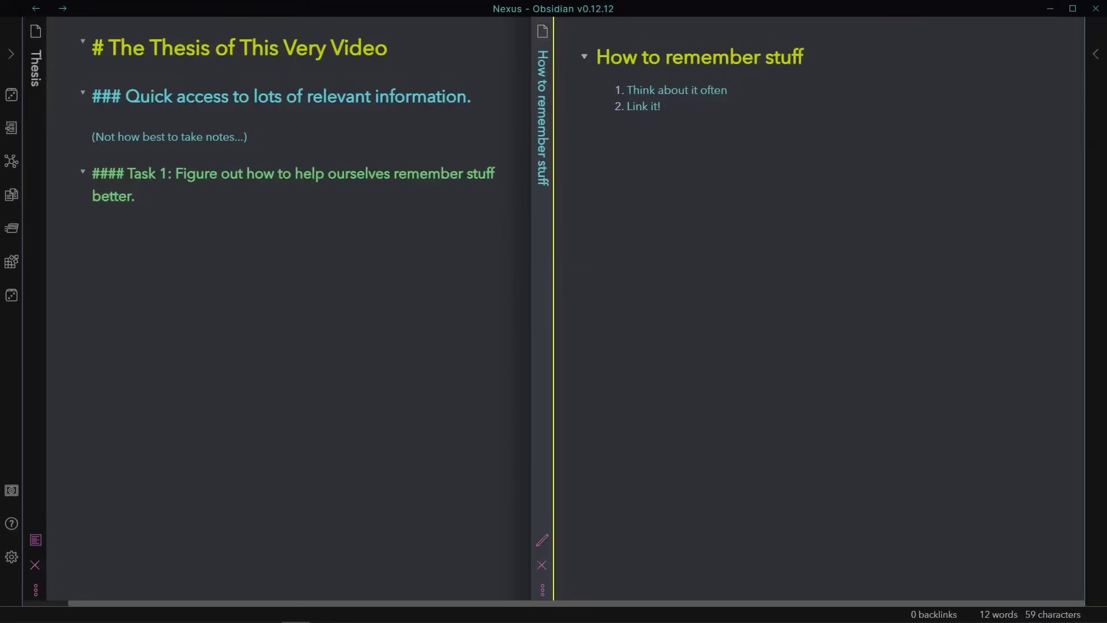
Add '#### Task 2: Figure out how best to organize the information outside of your brain' to Thesis and preview
click(135, 195)
key(Return)
key(Return)
text(#### Task 2: )
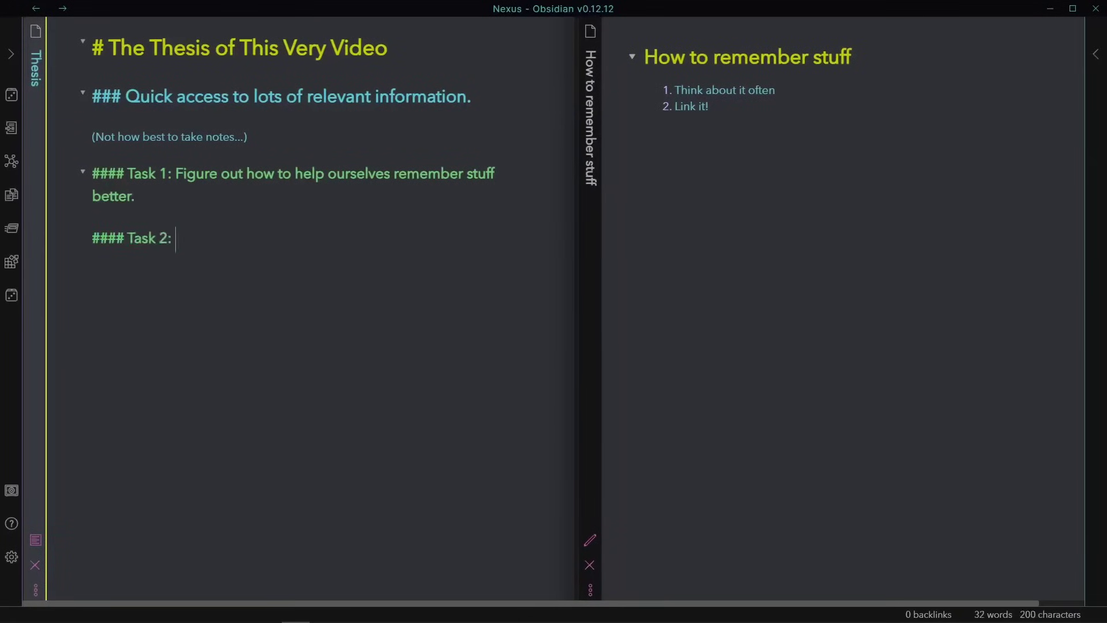
text(Figure out how best to organize)
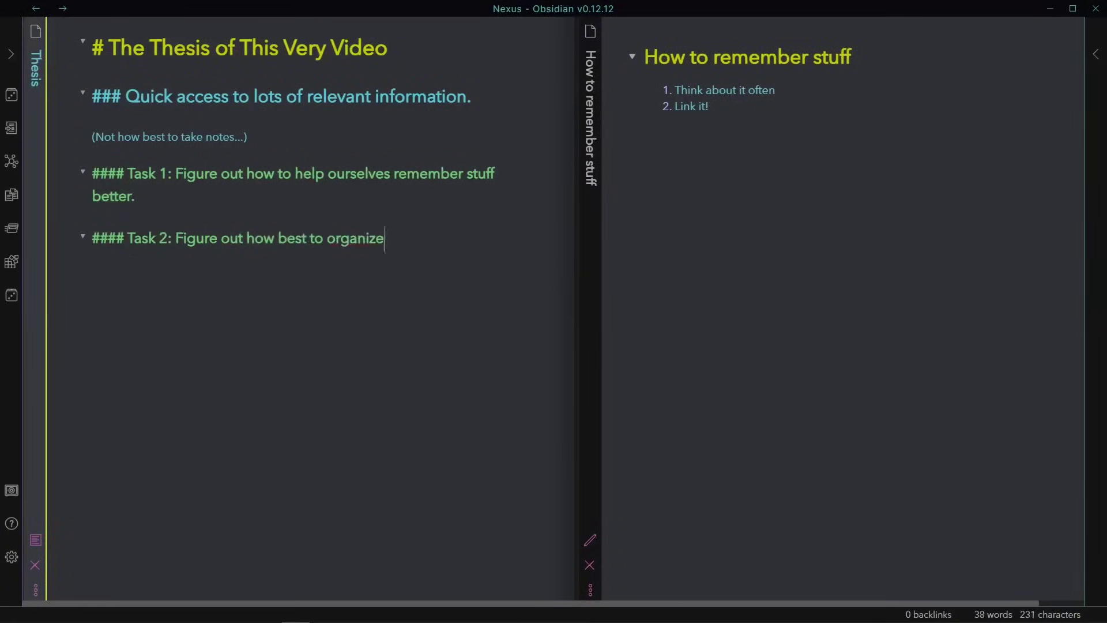
text( the information *outside*)
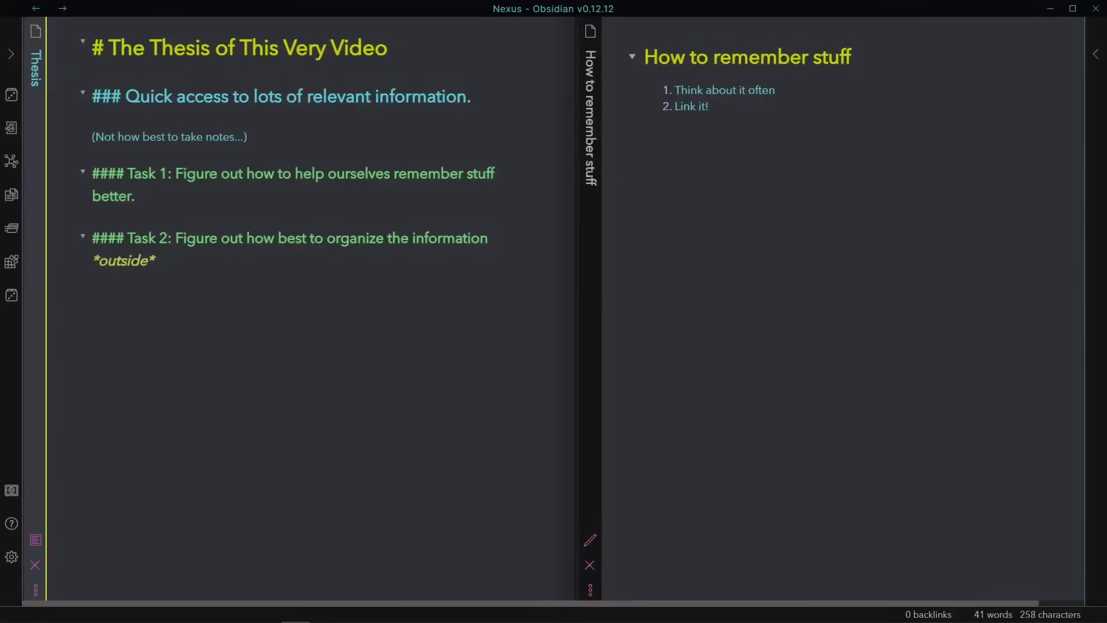
text( of your brain so it can be accessed as quic)
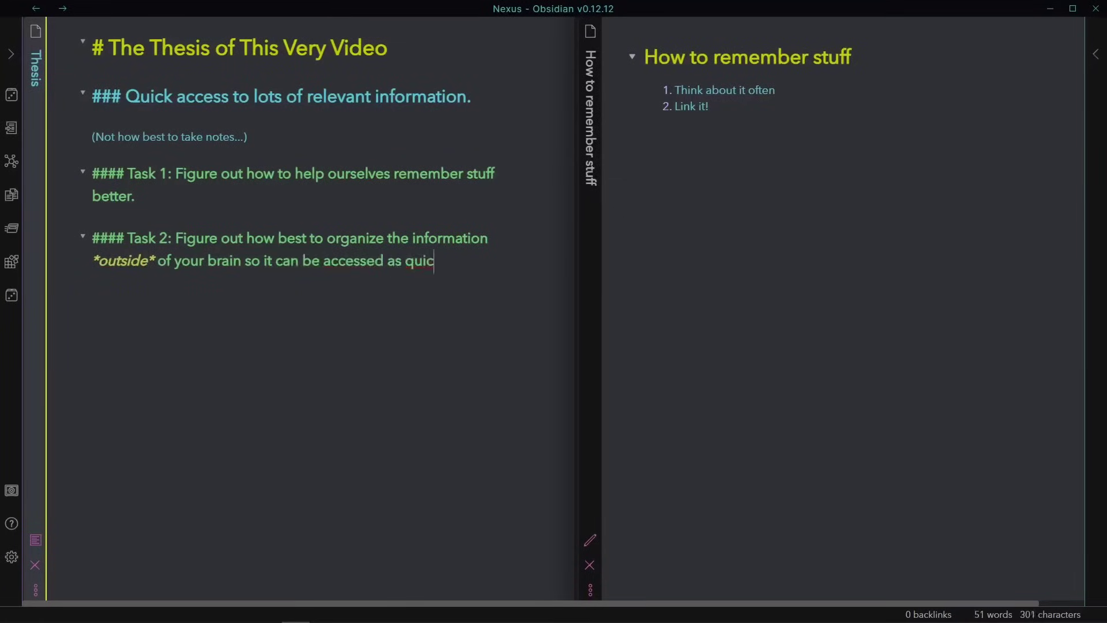
text(kly as possible.)
key(ctrl+e)
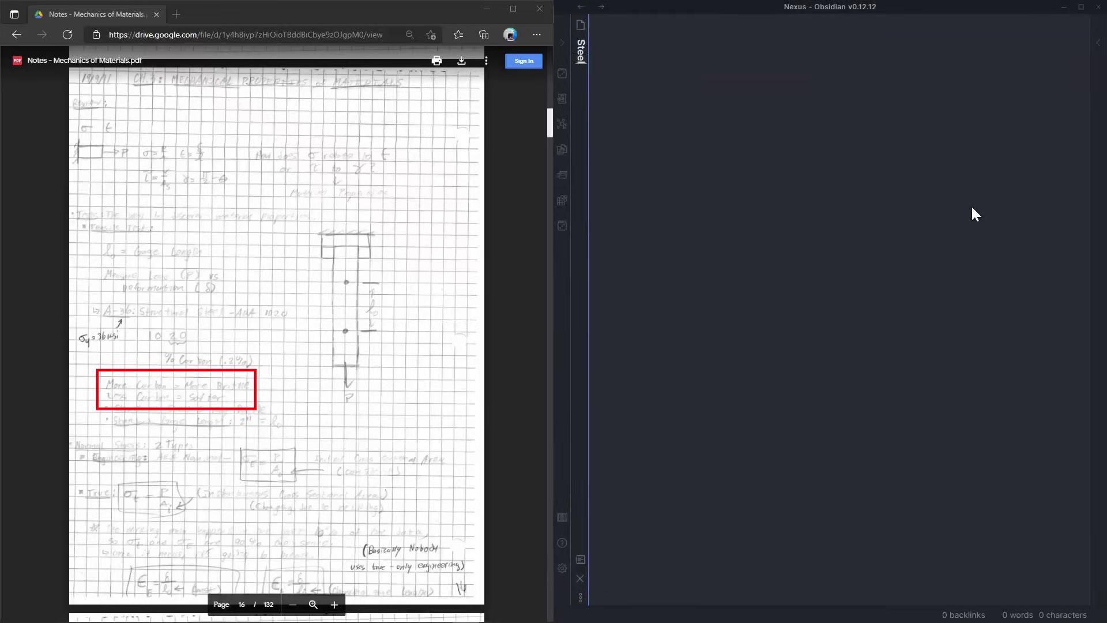
Write the Steel note: 'More carbon = more brittle' and 'Less carbon = less brittle'
text(# Steel)
key(Return)
text(More carbon)
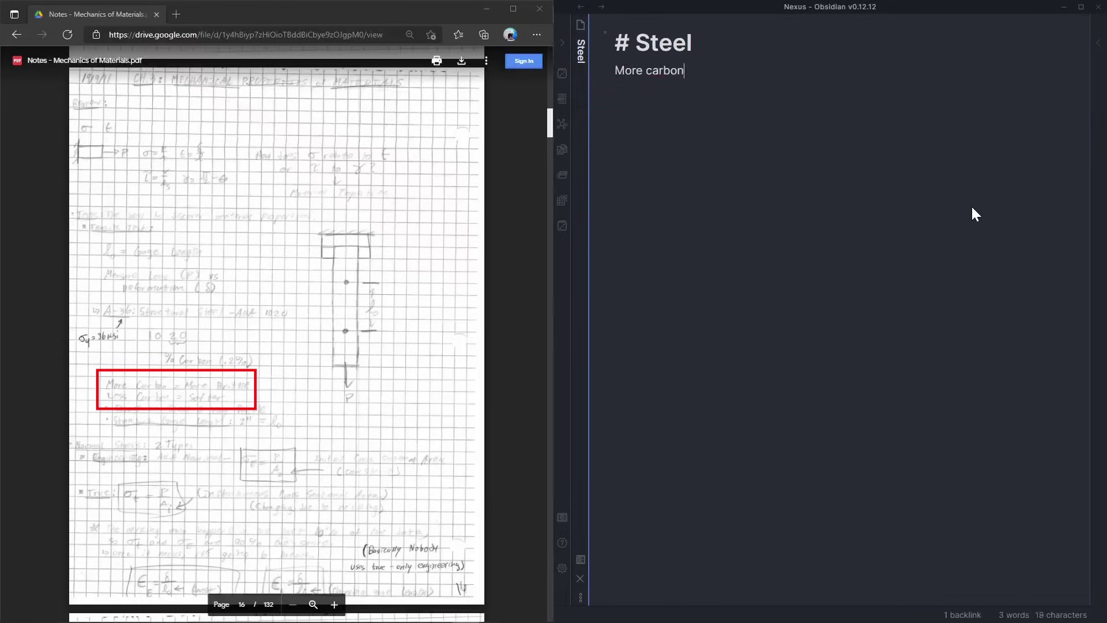
text( = more brittle)
key(Return)
text(Less carbon = less brittle)
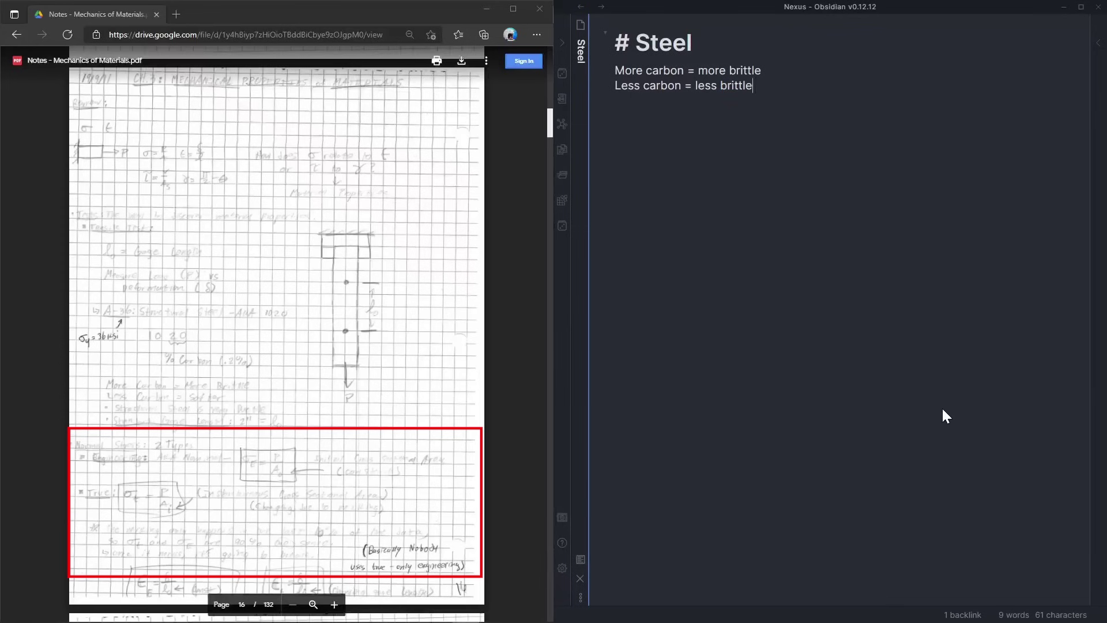
Search for the Stress note and add an Engineering Stress section linking Strain and Stress-Strain Curve
key(ctrl+shift+f)
text(Stress)
key(ctrl+e)
text(### Engineering St)
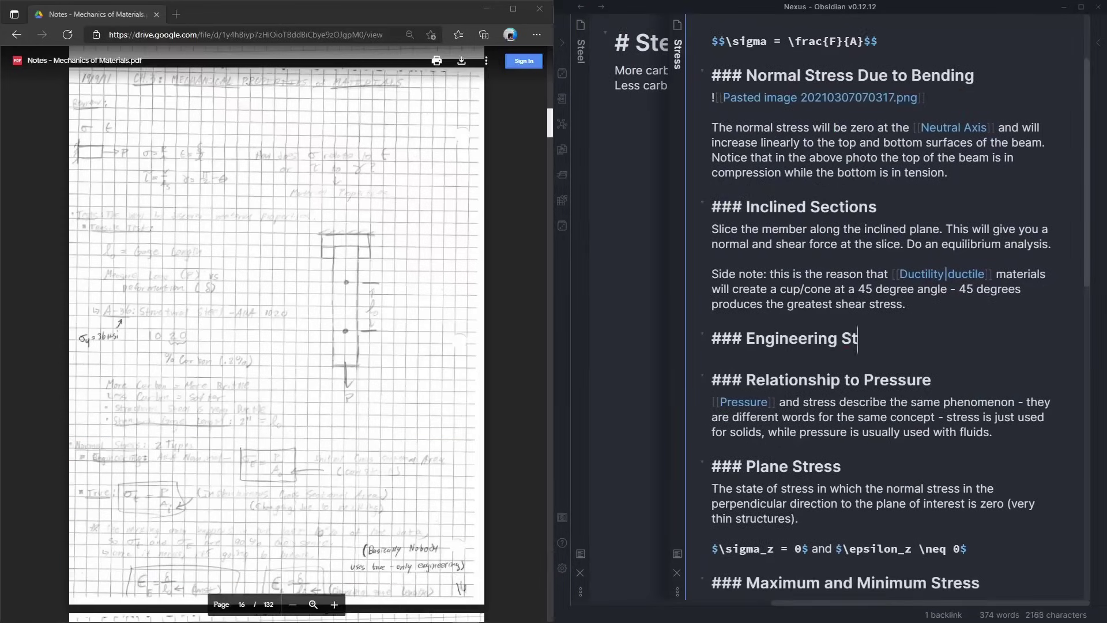
text(ress)
key(Return)
text(Normally, when you apply a stress to a material, you will [[Strain]] it (either in [[Elasticity]] or [[Plasticity]]) and the area over which the force is acting will change. *Engineering* stress is a stress calculation that only uses the *initial* area of the sample, which makes calculations simpler, albeit more inaccurate. *True Stress* takes into account changes in area as the material deforms.)
key(Return)
key(Return)
text(Below is a [[Stress-Strain Curve]])
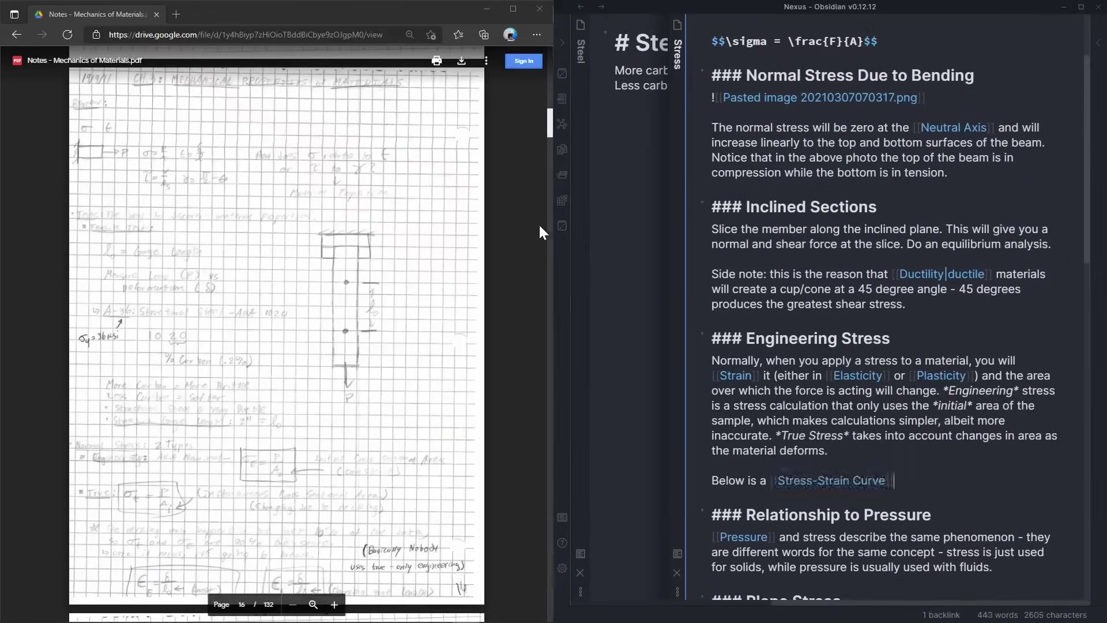
Finish the line with 'comparing true stress to engineering stress:' and paste the stress-strain sketch below
key(alt+Tab)
Begin the Stress-Strain Curve note with 'A graph which maps the' and paste the orange-labelled graph image
key(alt+Tab)
text(comparing true stress to engineering stress:)
key(Return)
key(Return)
text(![[Pasted image 20210815090024.png]])
scroll(539, 223, down, 8)
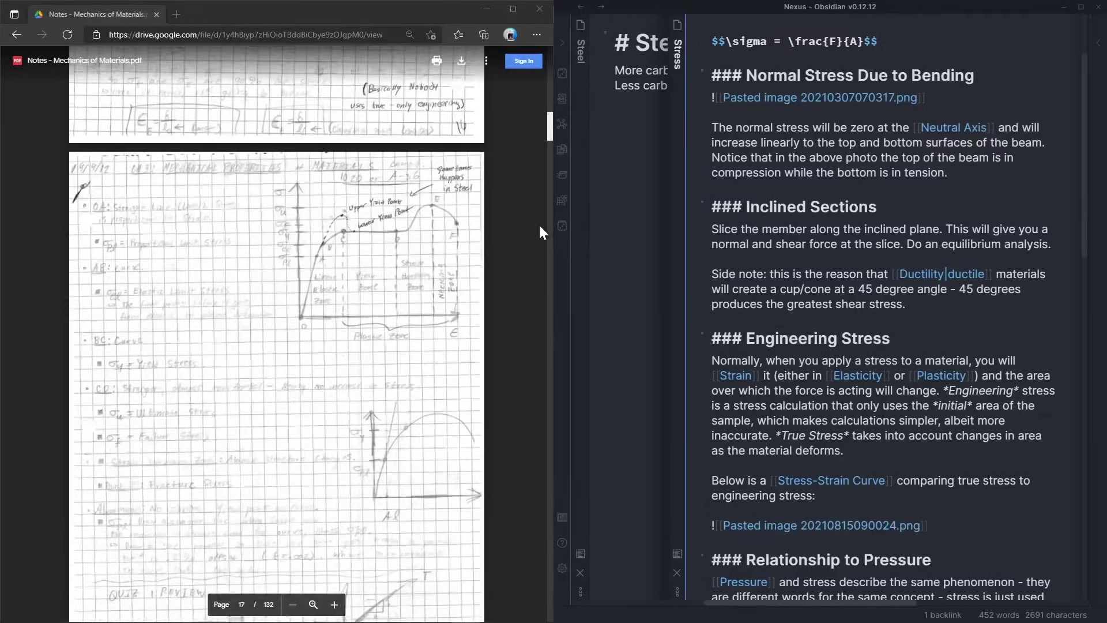
text(A graph which maps the)
key(alt+Tab)
mouse_move(689, 397)
mouse_down()
mouse_move(793, 387)
mouse_move(715, 433)
mouse_move(643, 331)
mouse_move(840, 445)
mouse_move(773, 388)
mouse_move(1048, 287)
mouse_up()
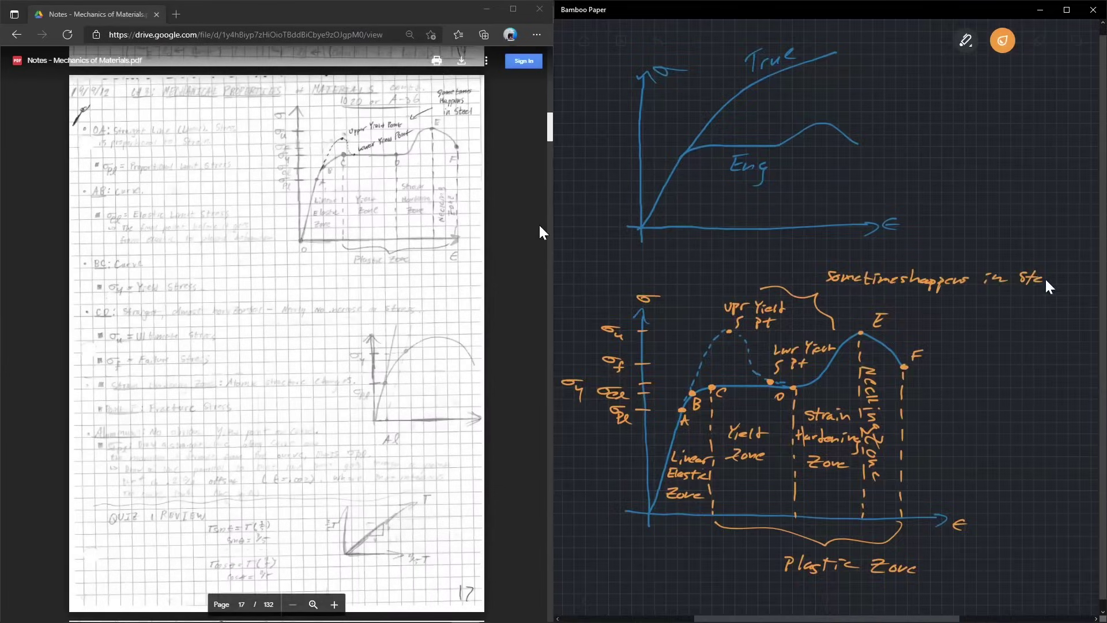
key(alt+Tab)
text(![[Pasted image 20210815090433.png]])
Add the OA linear bullet with indented proportional stress limit and Modulus of Elasticity formula lines
key(Return)
key(Return)
text(- **OA**: Linear. Stress is directly proportional to strain.)
key(Return)
key(Tab)
text($\sigma_{p})
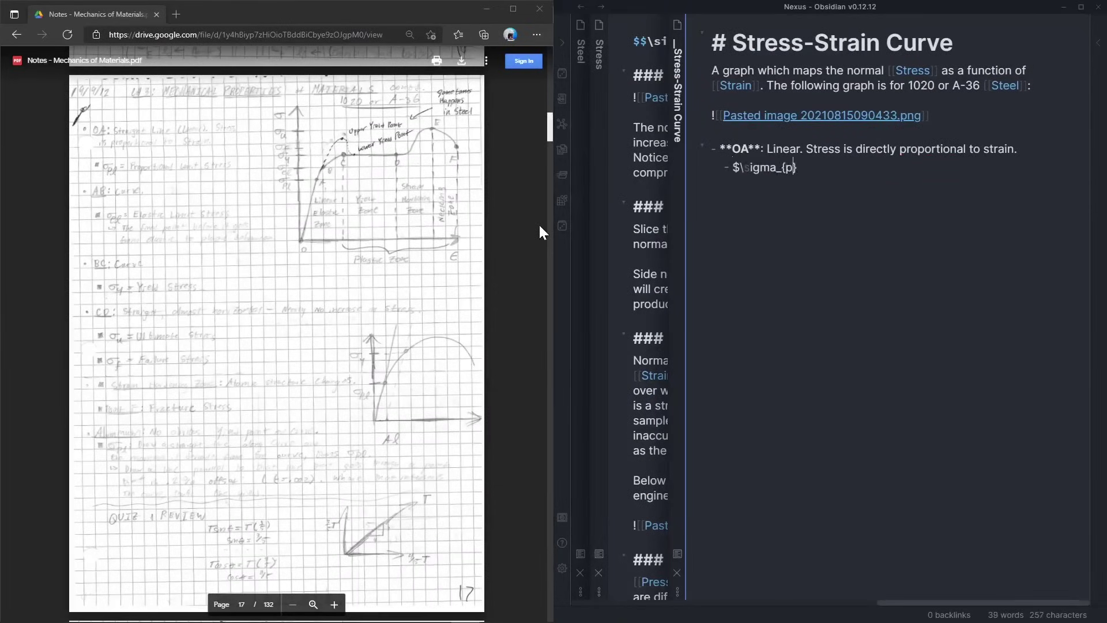
text(l}$ = Proportional Stress Limit)
key(Return)
text($\sigma = E\epsilon$ where $D$ si the [[Modulus of Elasticity]])
Add the AB and BC curve bullets with Elastic Limit and Yield Stress sub-points
key(Return)
key(shift+Tab)
text(**AB**: Curve)
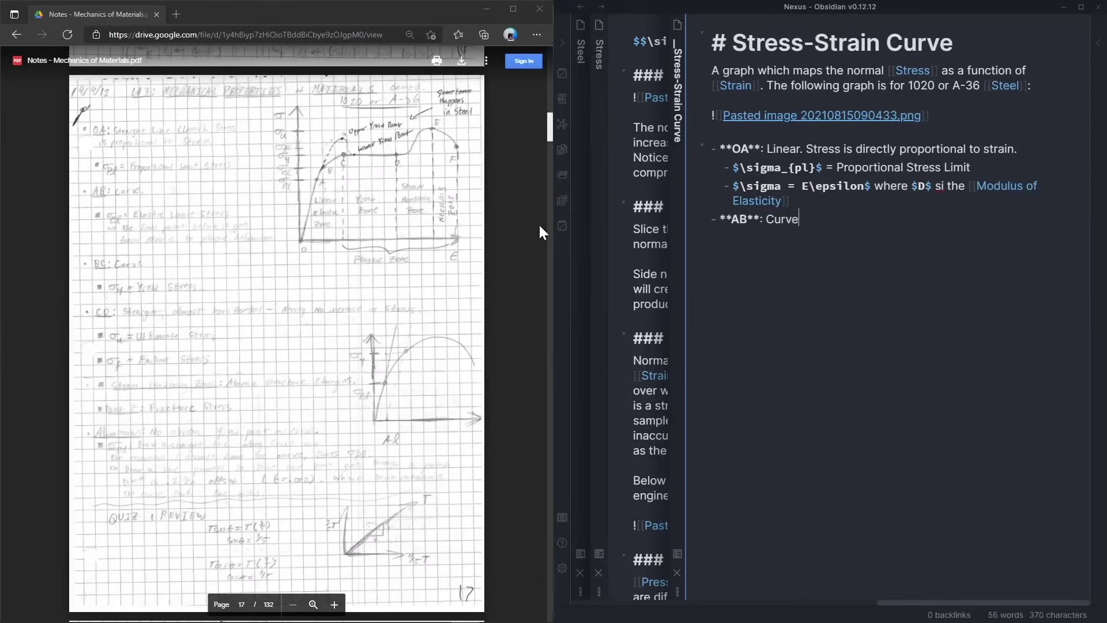
key(Return)
key(Tab)
text($\sigma_{el}$ = [[Elastic Limit]] Stress)
key(Return)
key(shift+Tab)
text(**BC**: Curve)
key(Return)
key(Tab)
text($\sigma_)
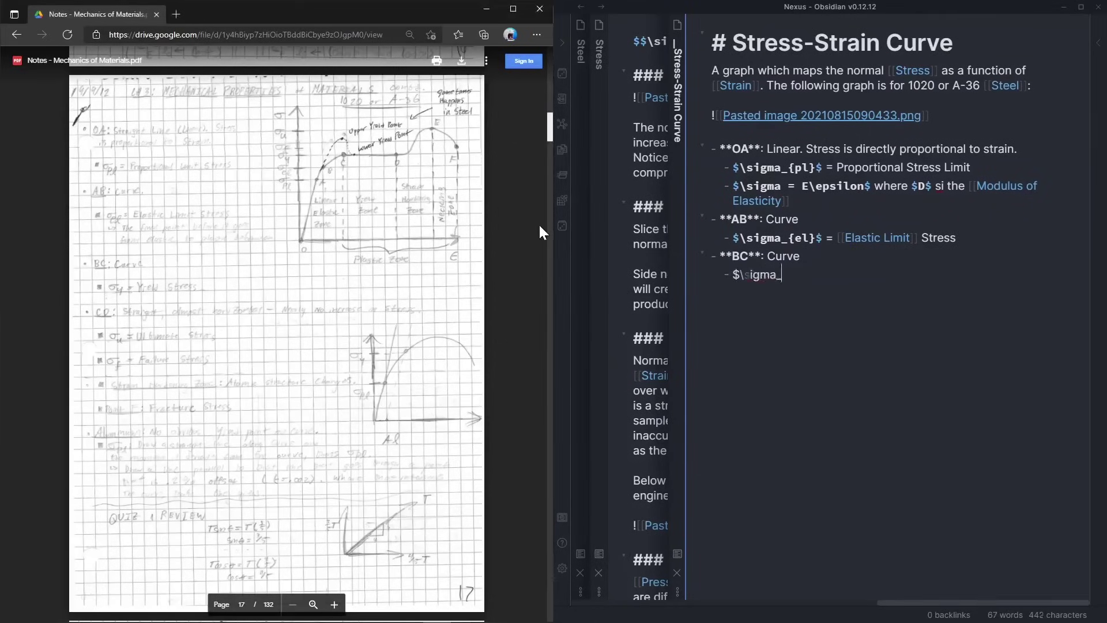
text(y$ = [[Yield Stress]])
Add the CD bullet with Ultimate Tensile Strength and Failure Stress sub-points
key(Return)
key(shift+Tab)
text(**CD**: Straight, almost horizontal - nearly no increase in stress.)
key(Return)
key(Tab)
text($\sigma_u$ = )
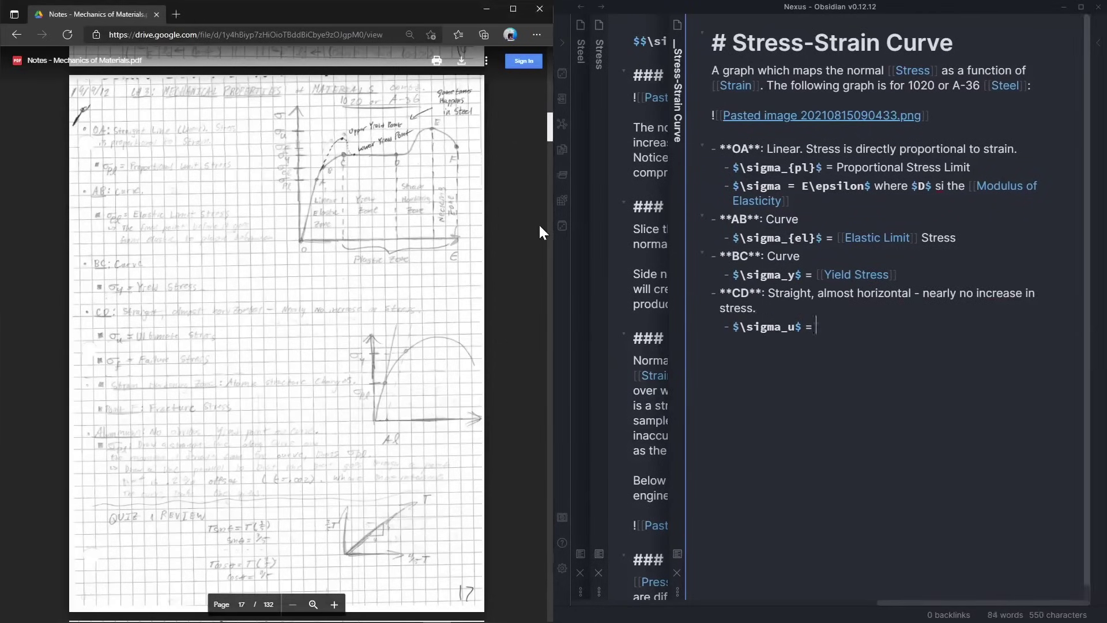
text([[Ultimate Tensile Strength]])
key(Return)
text($\sigma_f$ = Failure Stress)
scroll(540, 226, down, 5)
Preview the Stress-Strain Curve note, then scroll the Mechanics of Materials PDF from page 18 to page 21
key(ctrl+e)
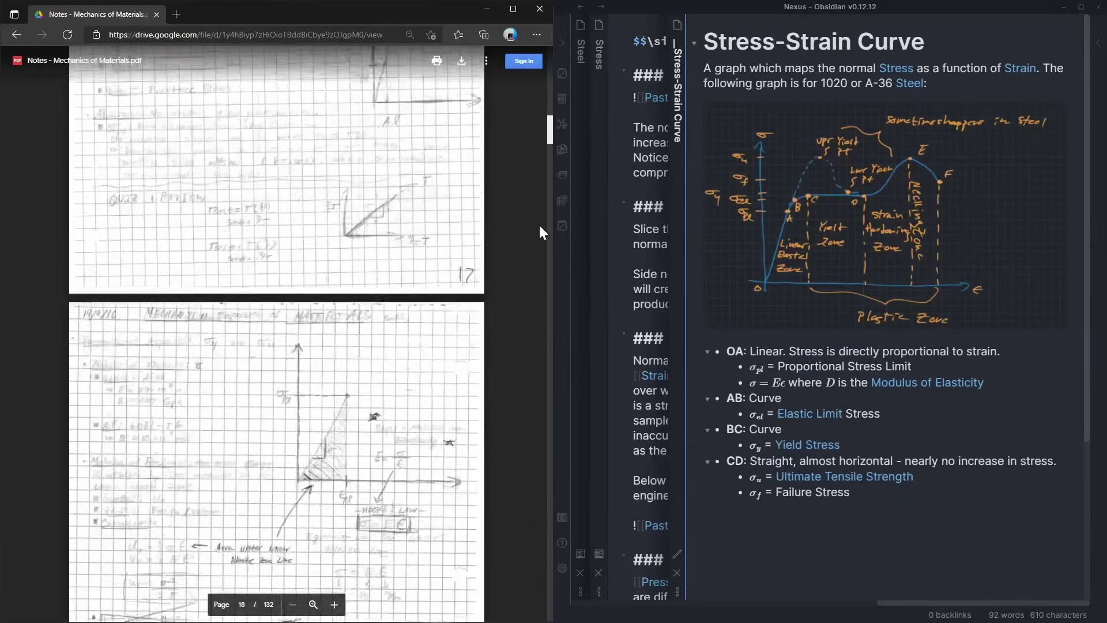
scroll(539, 224, down, 5)
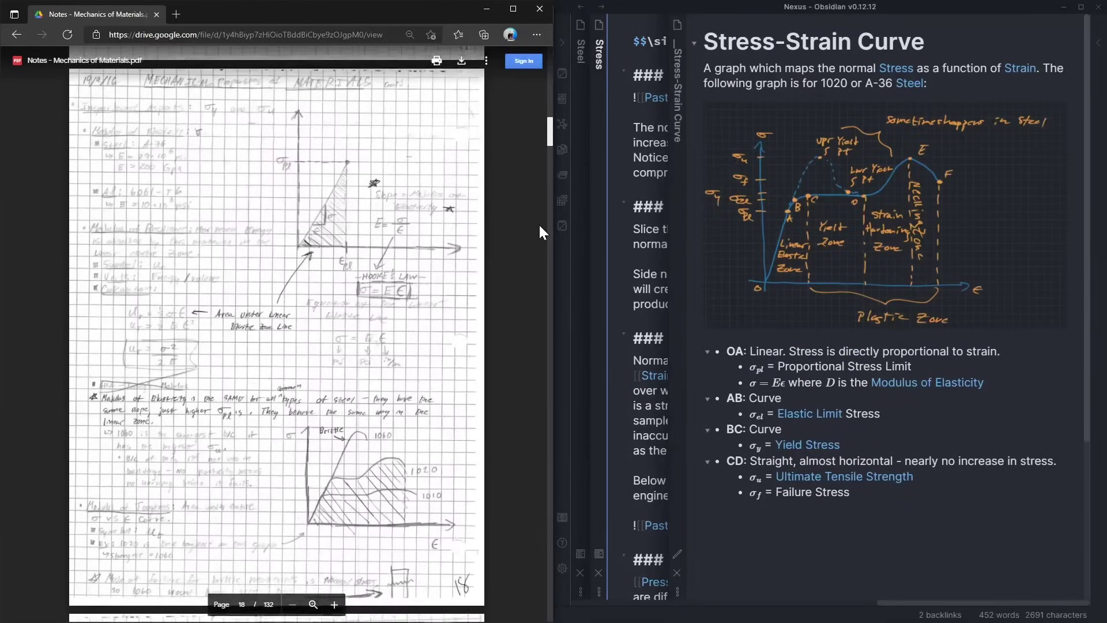
scroll(540, 225, down, 1)
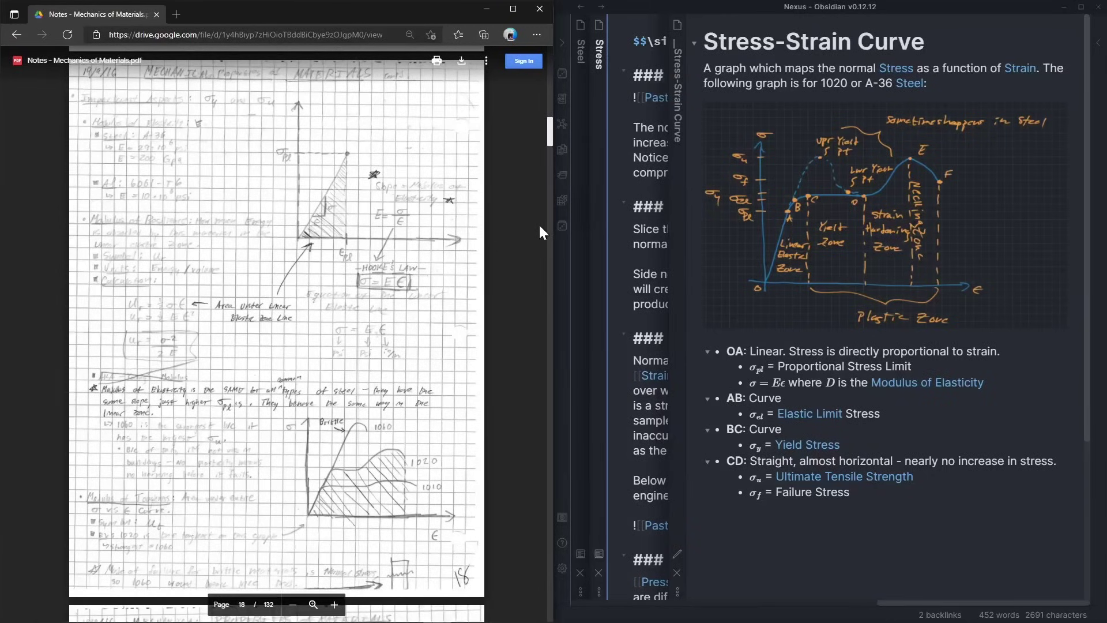
scroll(539, 226, down, 5)
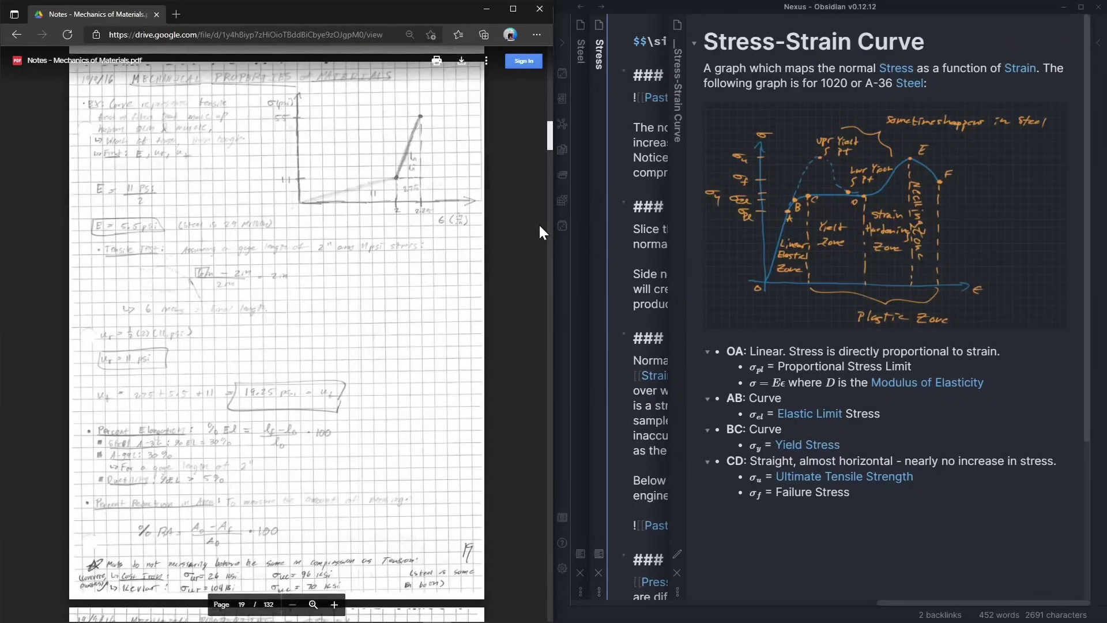
scroll(540, 226, down, 5)
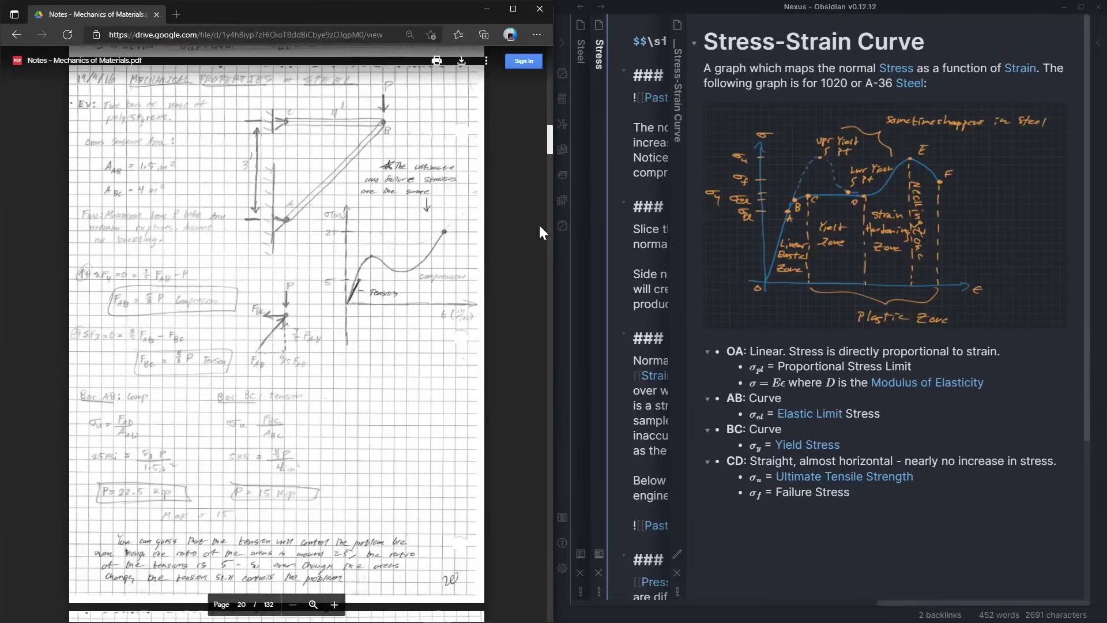
scroll(540, 226, down, 5)
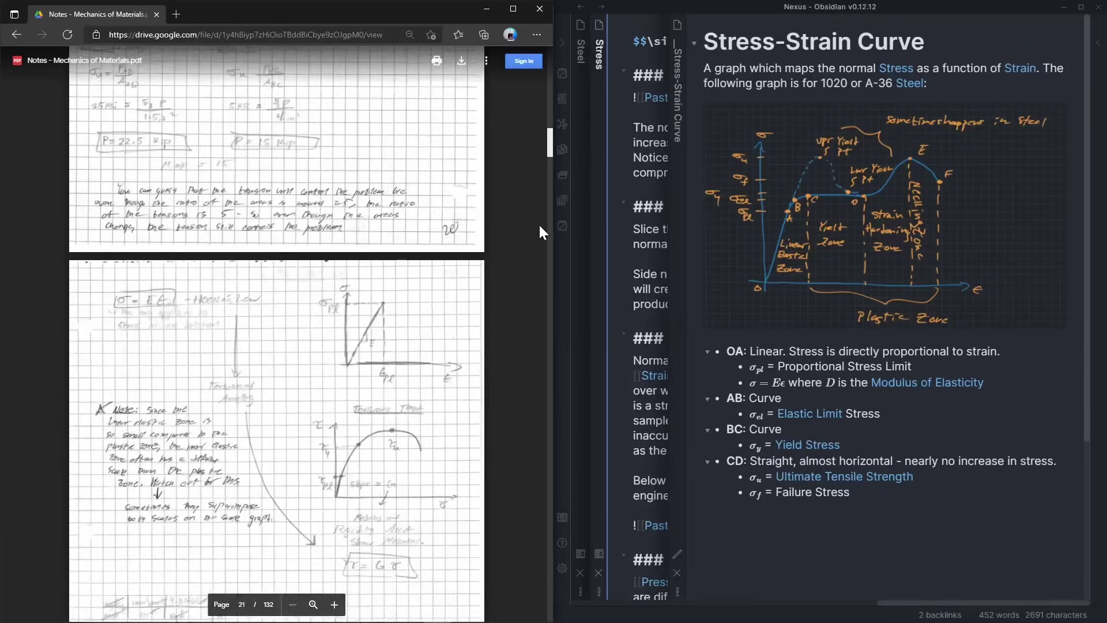
scroll(540, 226, up, 1)
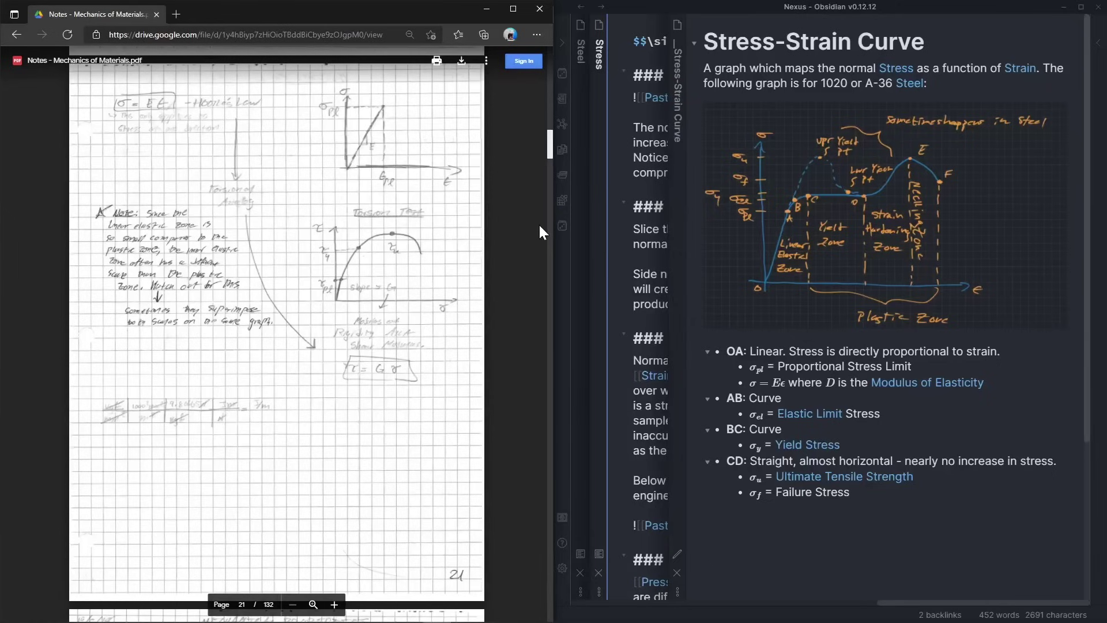
scroll(539, 228, down, 3)
scroll(539, 223, down, 8)
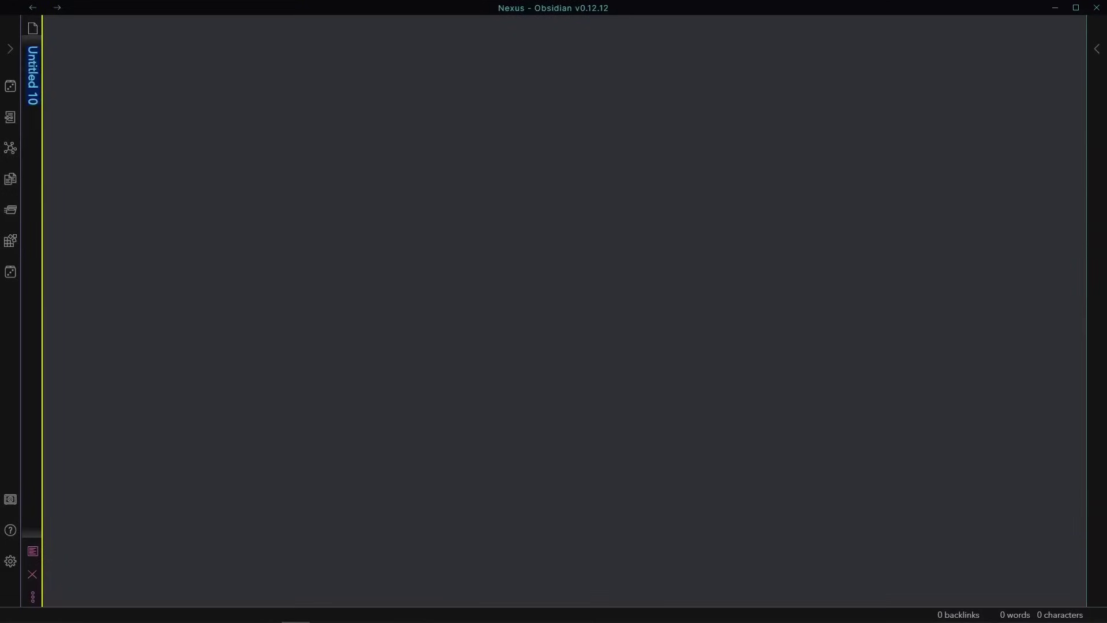
Name the note 'Conceptual Notes', add a matching heading and open a linked preview pane
text(Conceptual Note)
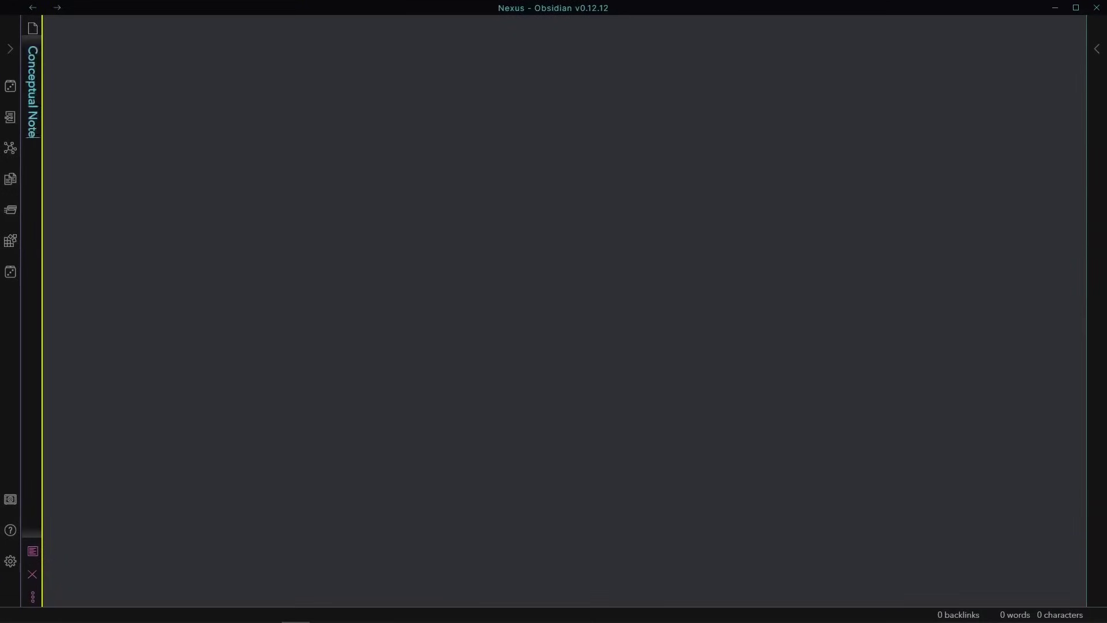
text(s)
key(Return)
text(# Conceptual Notes)
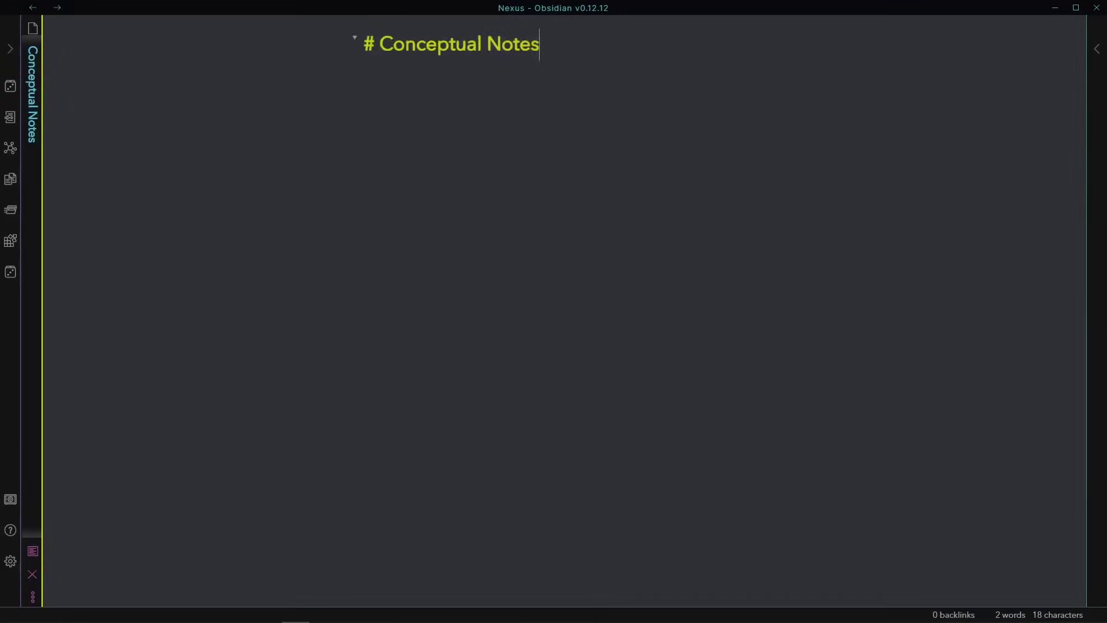
key(ctrl+e)
click(261, 44)
Add a School section quoting 'Promote Active Learning' and 'Questions come up in real time'
key(Return)
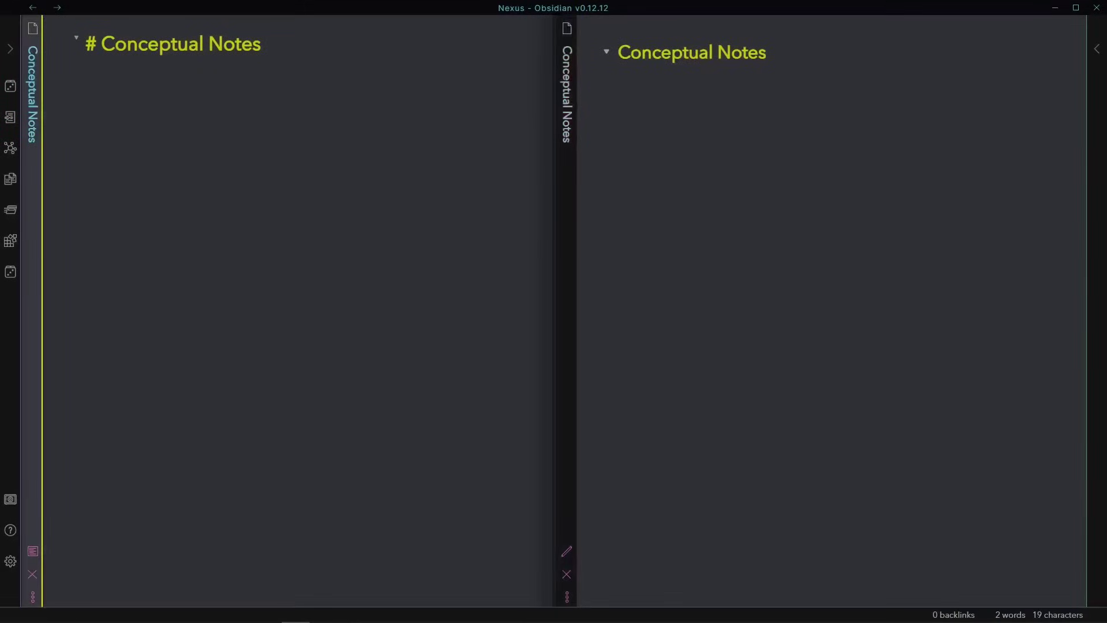
text(### School )
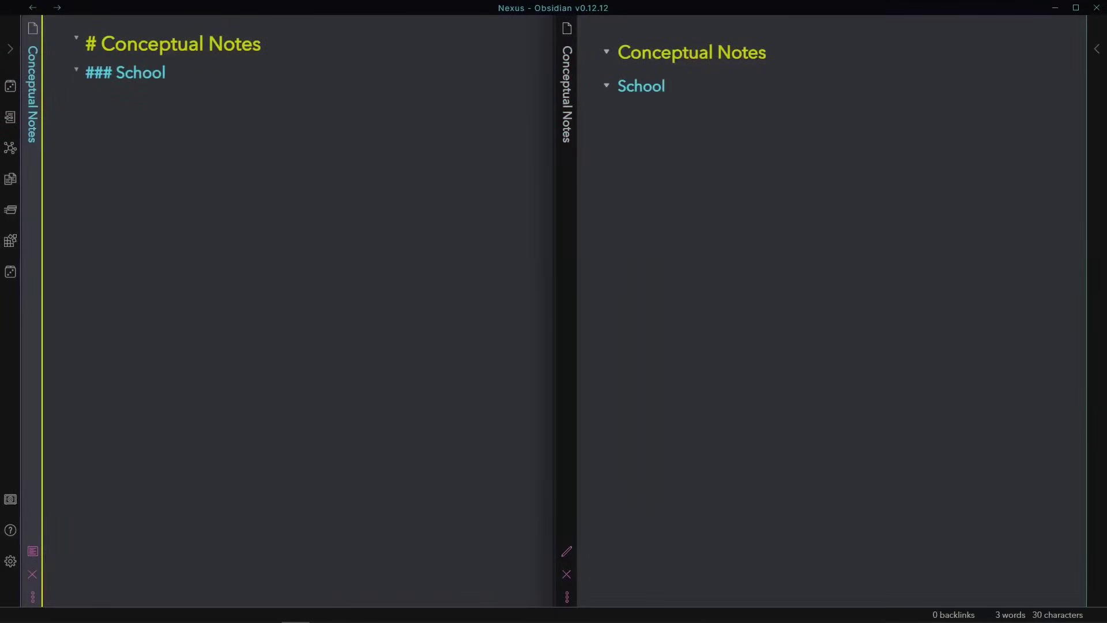
text(> #### Promote Active Learni)
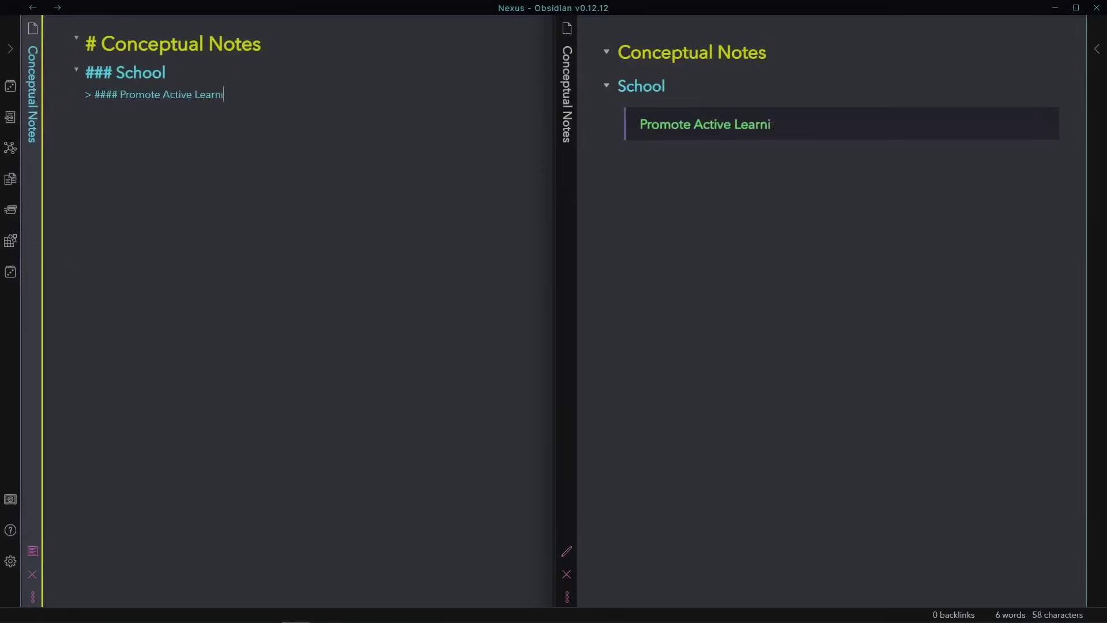
text(ng (learning happens in class, not at )
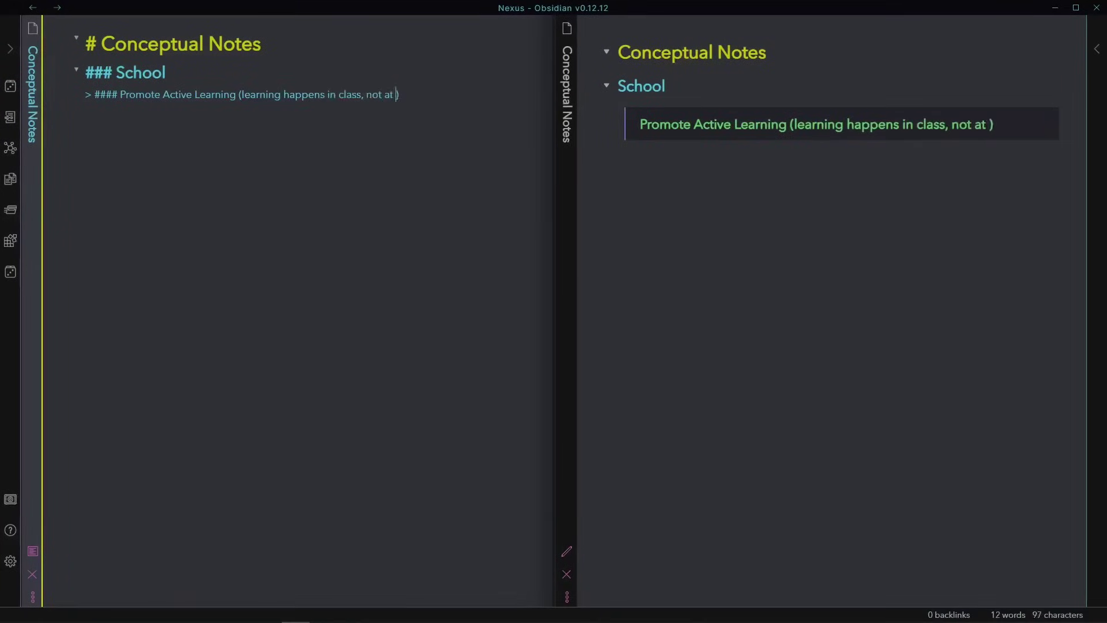
text(home)
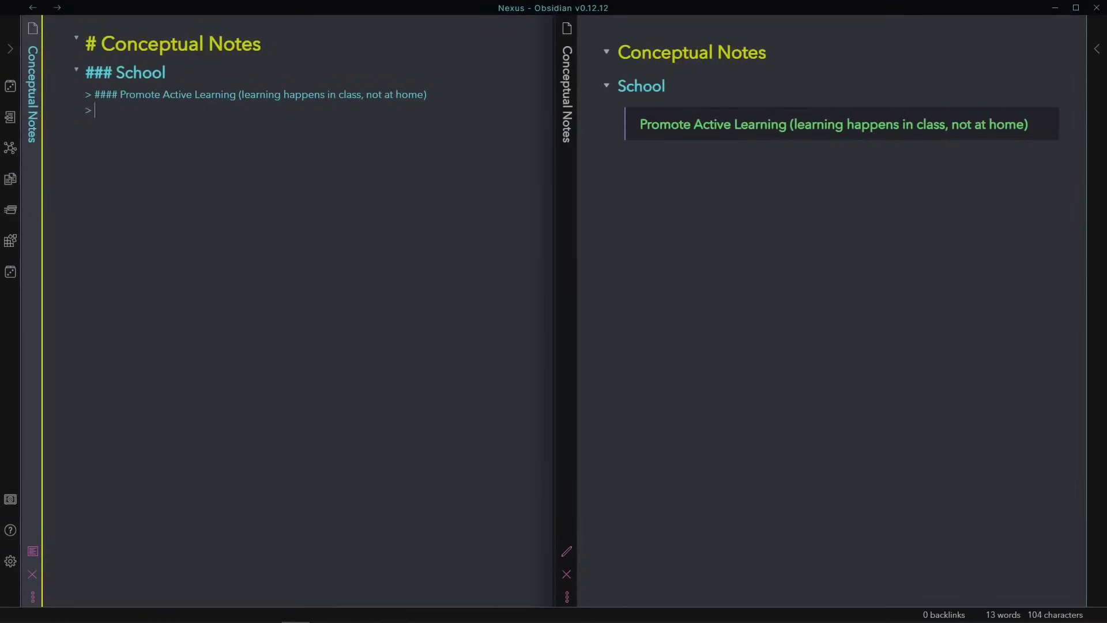
text(#### Questions come up in real time)
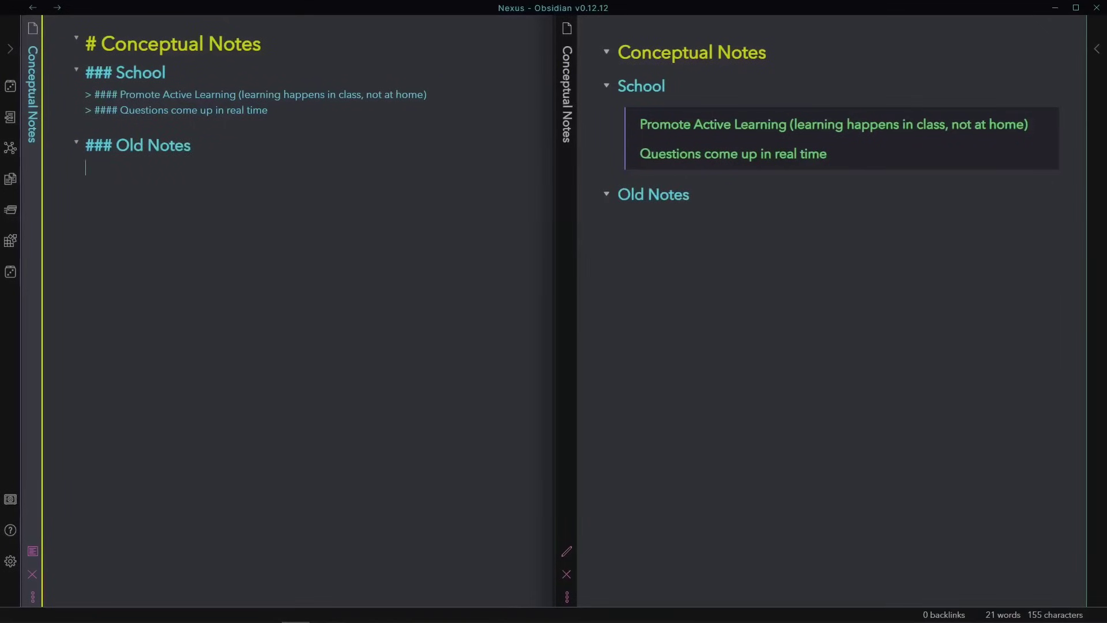
Add an Old Notes heading quoting 'Old notes can provide frameworks to aid learning new concepts'
text(> #### Old notes can provide framework)
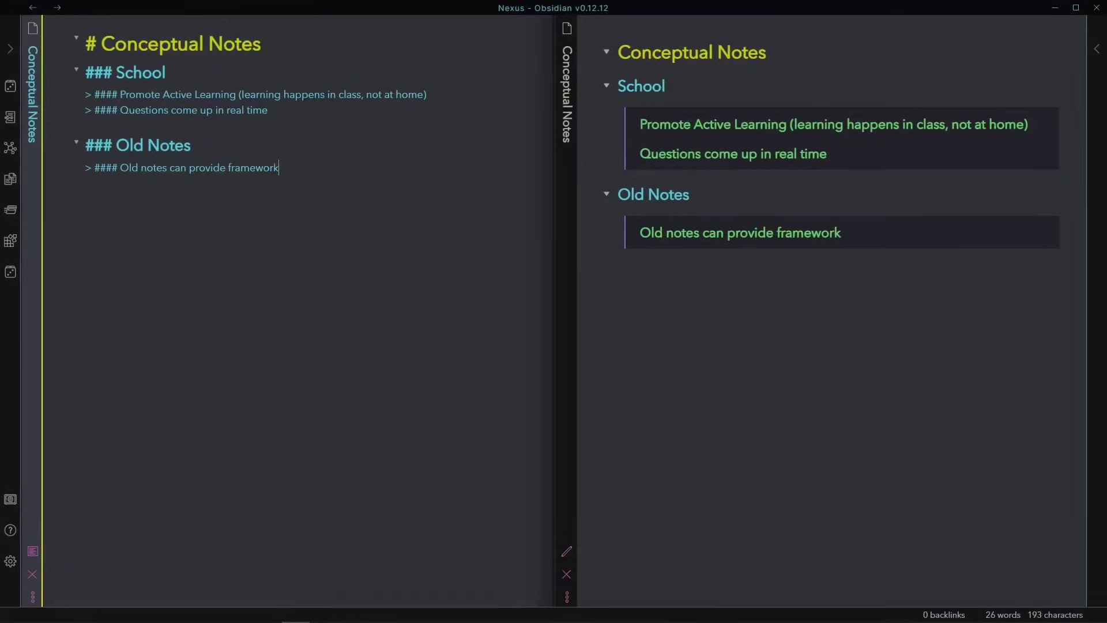
text(s to aid learning new concepts)
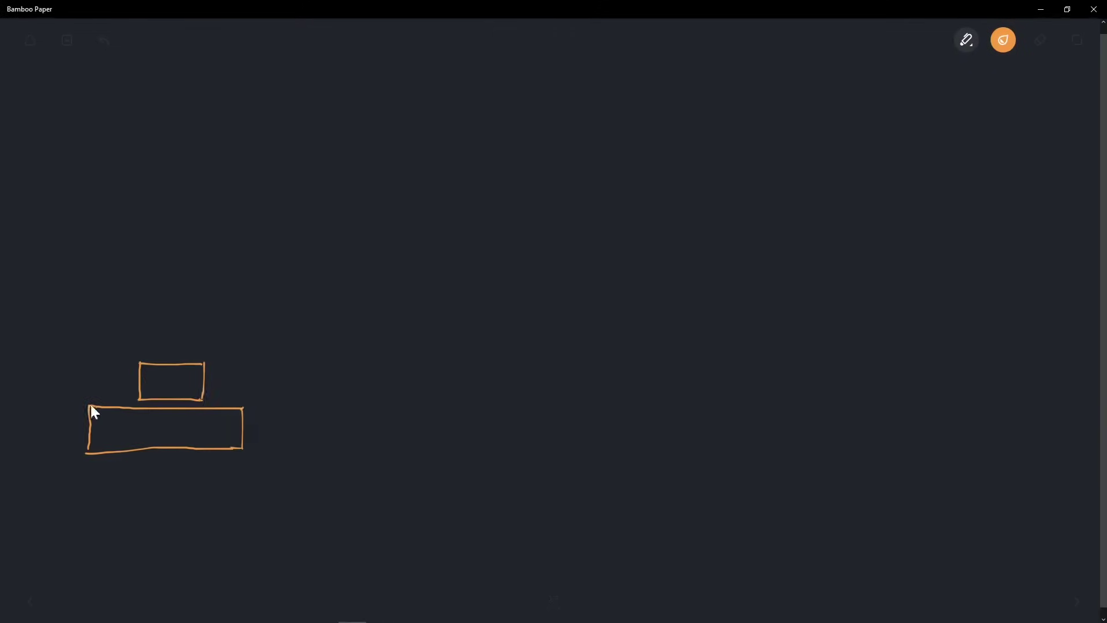
Sketch a castle, a two-edged road with boxes, a flagged building and a roundabout in several ink colours
mouse_move(91, 410)
mouse_down()
mouse_move(123, 506)
mouse_move(249, 523)
mouse_move(922, 214)
mouse_up()
click(1003, 39)
drag(830, 153, 1037, 173)
drag(894, 167, 924, 144)
drag(946, 81, 968, 167)
drag(917, 219, 969, 179)
click(1003, 40)
mouse_move(529, 214)
mouse_down()
mouse_move(587, 228)
mouse_move(581, 183)
mouse_up()
Draw a yellow graduate in a black mortarboard with coloured books, then begin the 'No re-taking' point
click(1004, 39)
drag(565, 231, 562, 341)
drag(554, 271, 518, 320)
click(1003, 39)
drag(439, 260, 496, 288)
click(1004, 39)
mouse_move(464, 308)
mouse_down()
mouse_move(453, 334)
mouse_move(483, 309)
mouse_up()
click(1003, 39)
drag(481, 336, 527, 344)
click(1003, 40)
drag(438, 369, 501, 372)
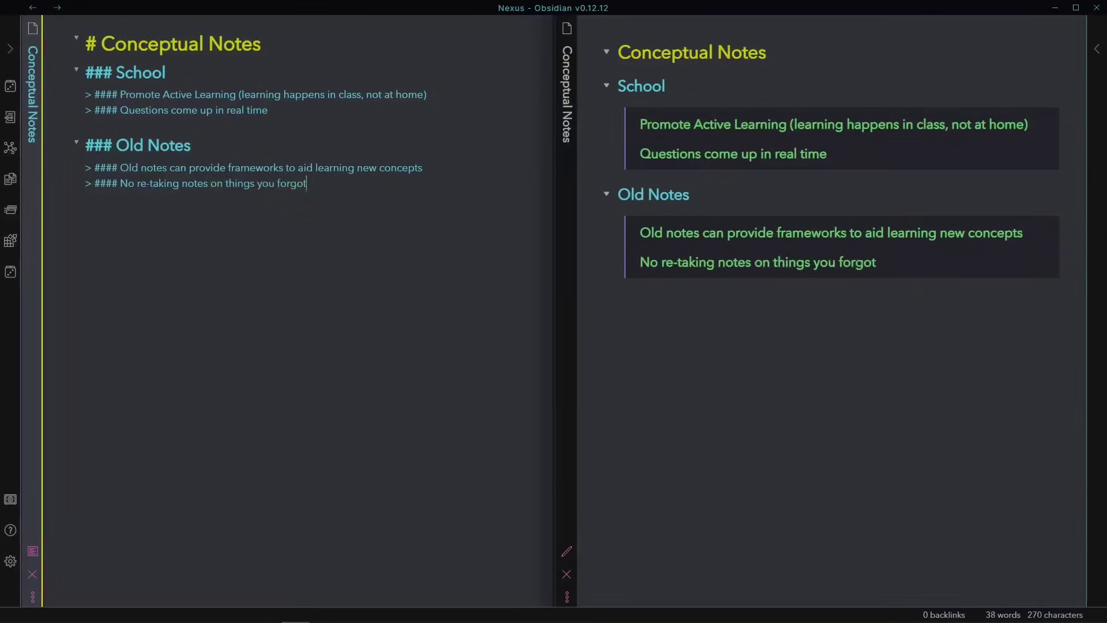
text(#### Old N)
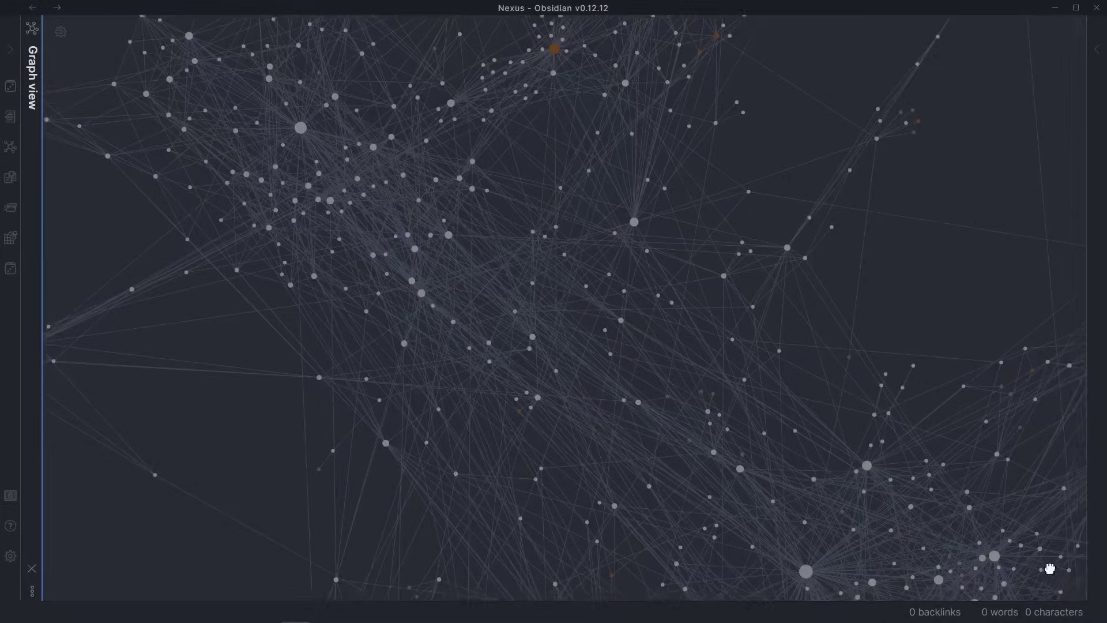
Pan across the graph view to look over the vault's linked notes
drag(1049, 568, 750, 89)
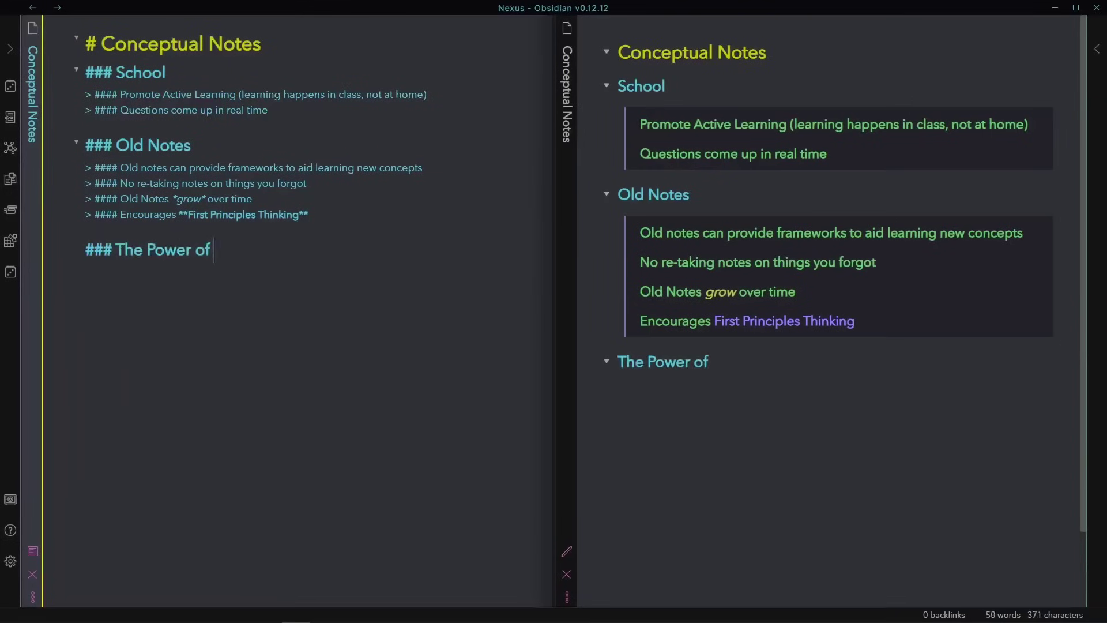
Finish 'The Power of Linking' heading and type its quoted points with bold 'invention' and italic 'regurgitation'
text(# A)
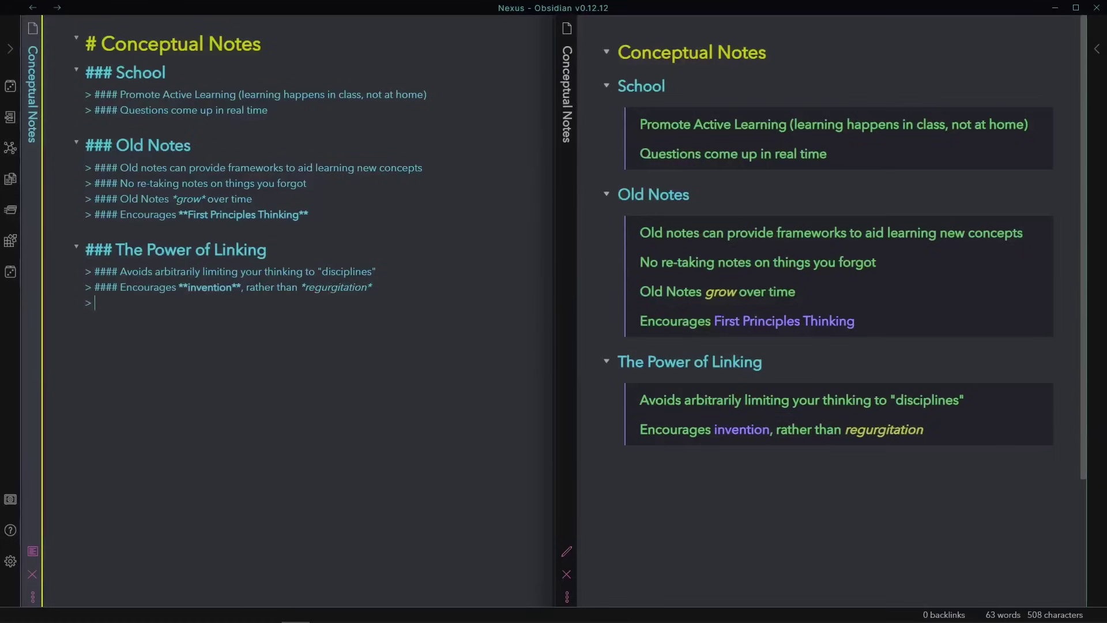
text(Yo)
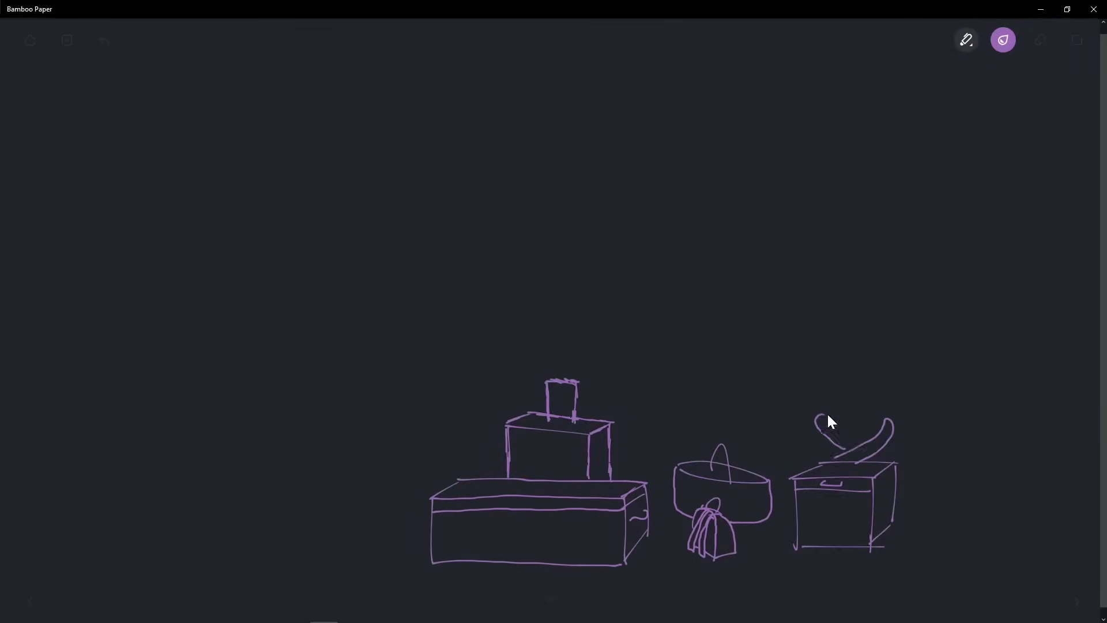
Draw a lampshade above the lamp base in a new colour
drag(647, 373, 659, 369)
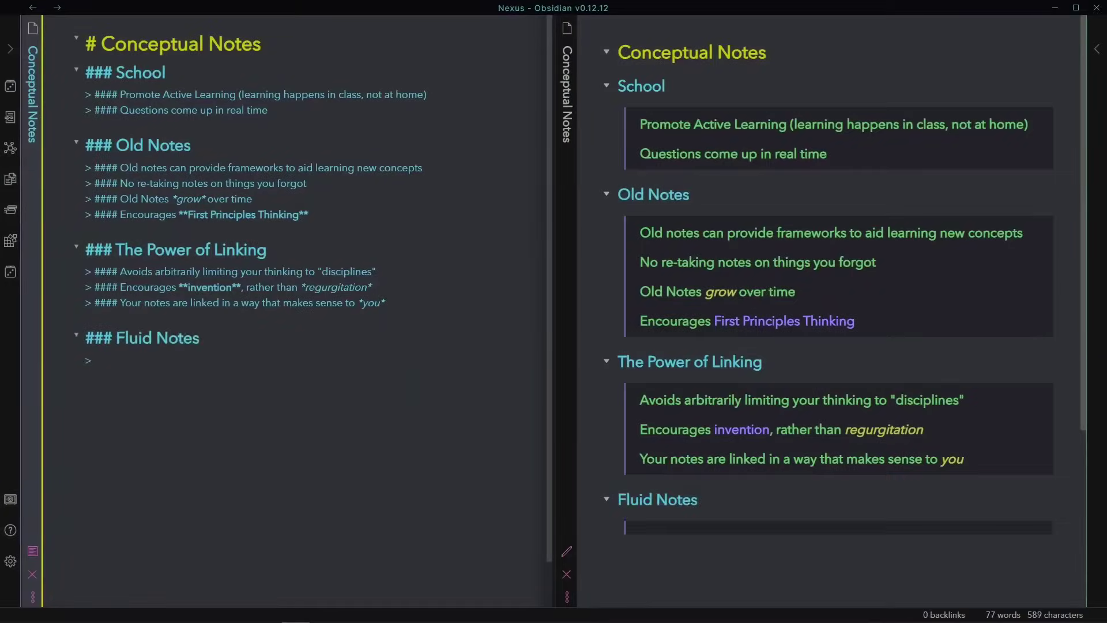
Add the Fluid Notes heading and quote that knowledge is constantly **changing** but notes *always stay the same*
text(#### Write, rewrite, link, relink, merge, split, and clarify with ease)
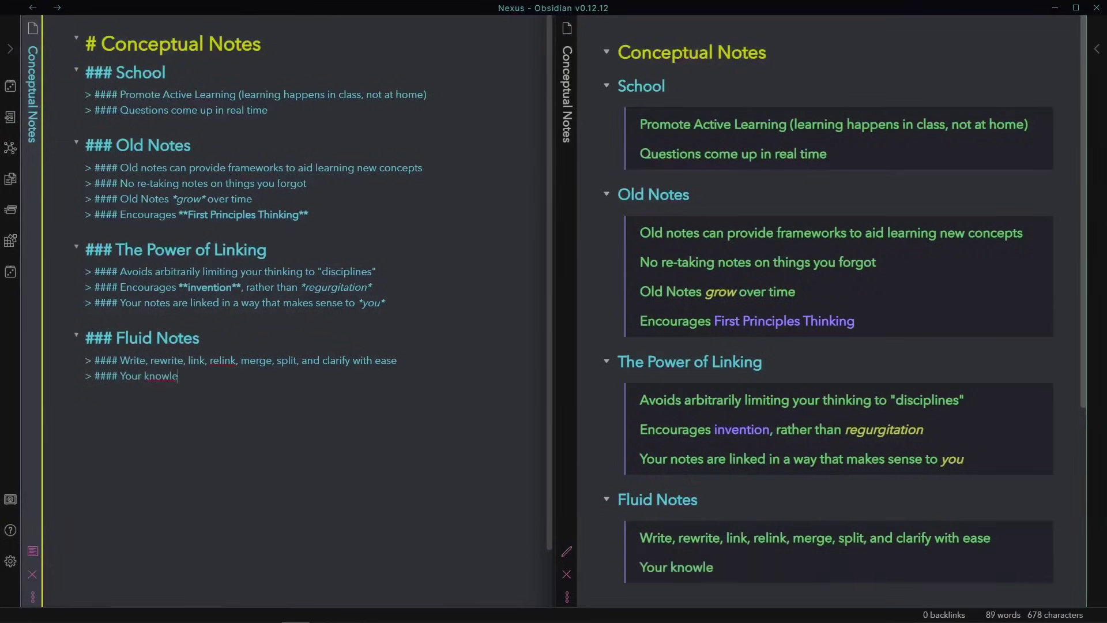
text(dge is constantly **changing**, but your sequential notes )
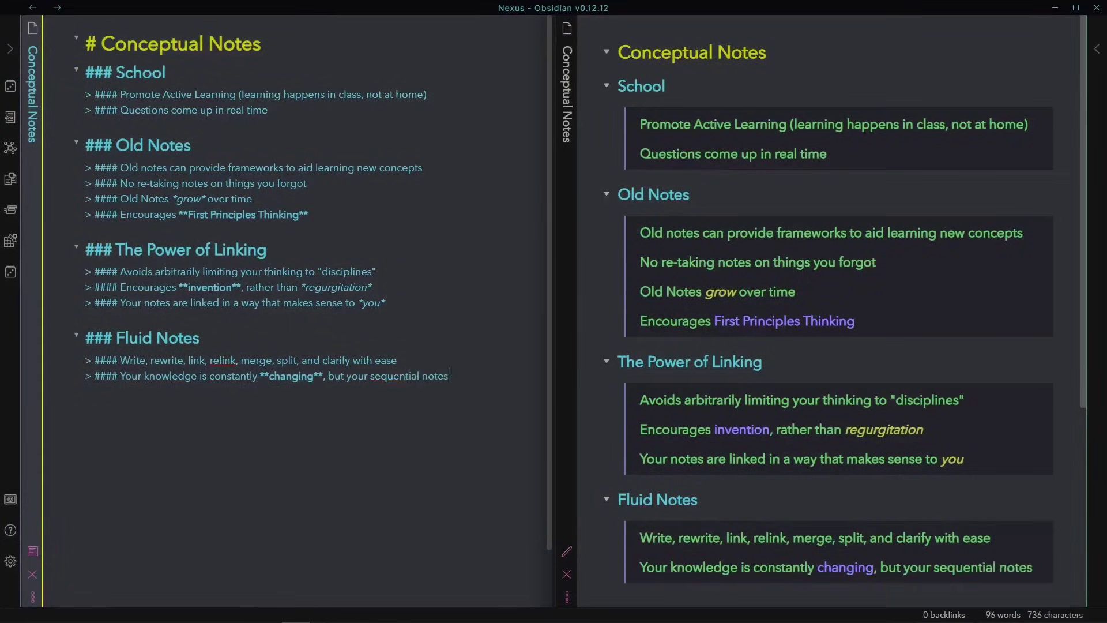
text(will *always stay the same)
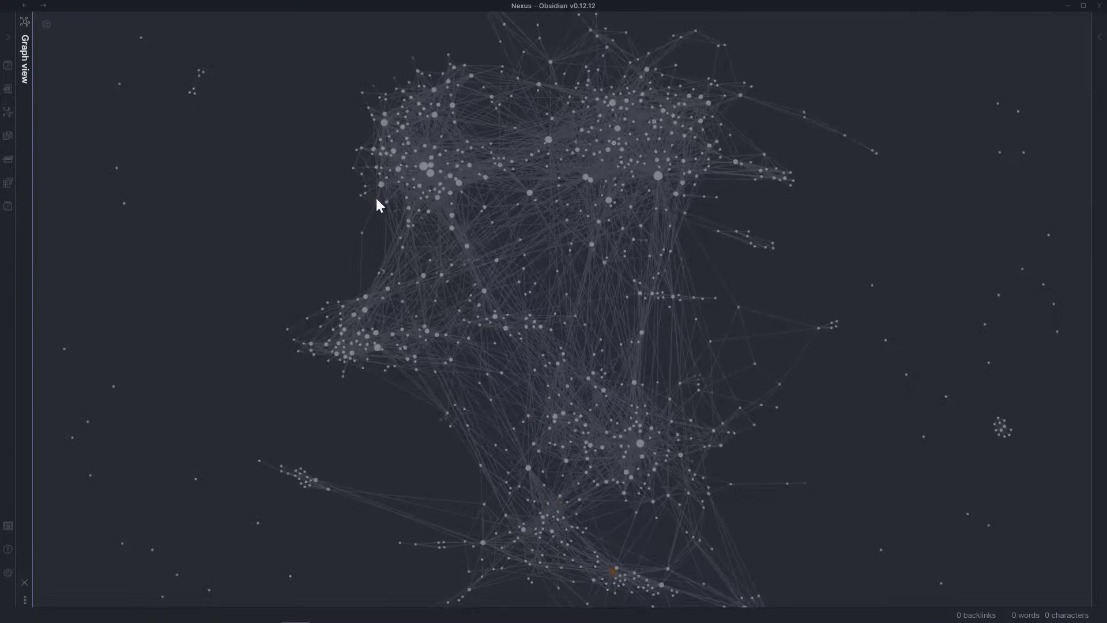
Move the Voltage node around the full graph, then open the Work note from its node
drag(437, 201, 356, 227)
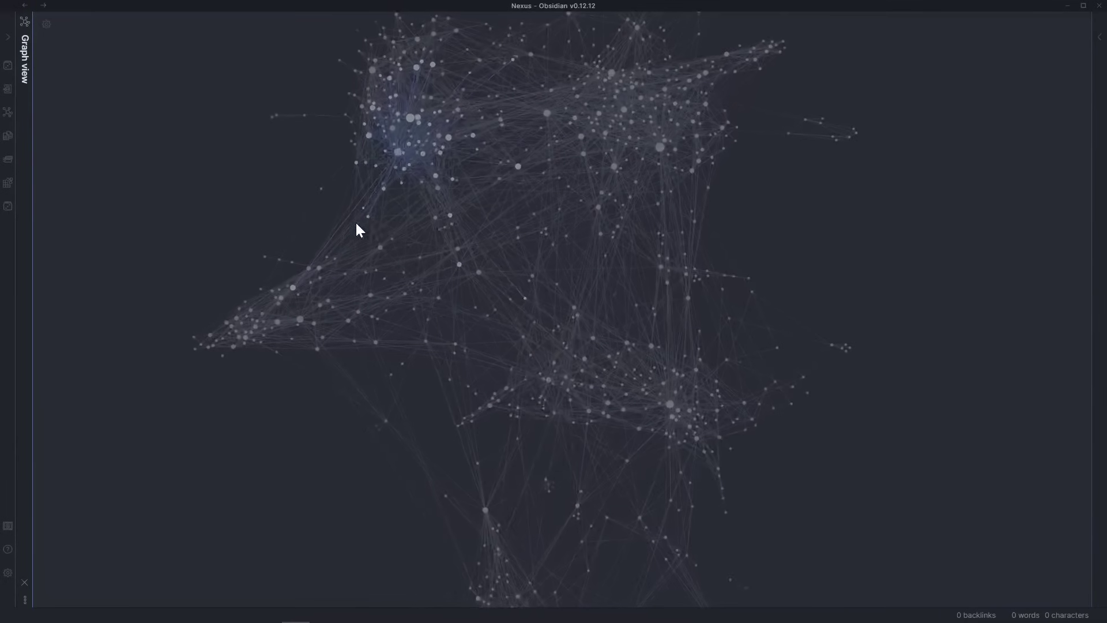
scroll(563, 198, up, 6)
scroll(568, 199, down, 10)
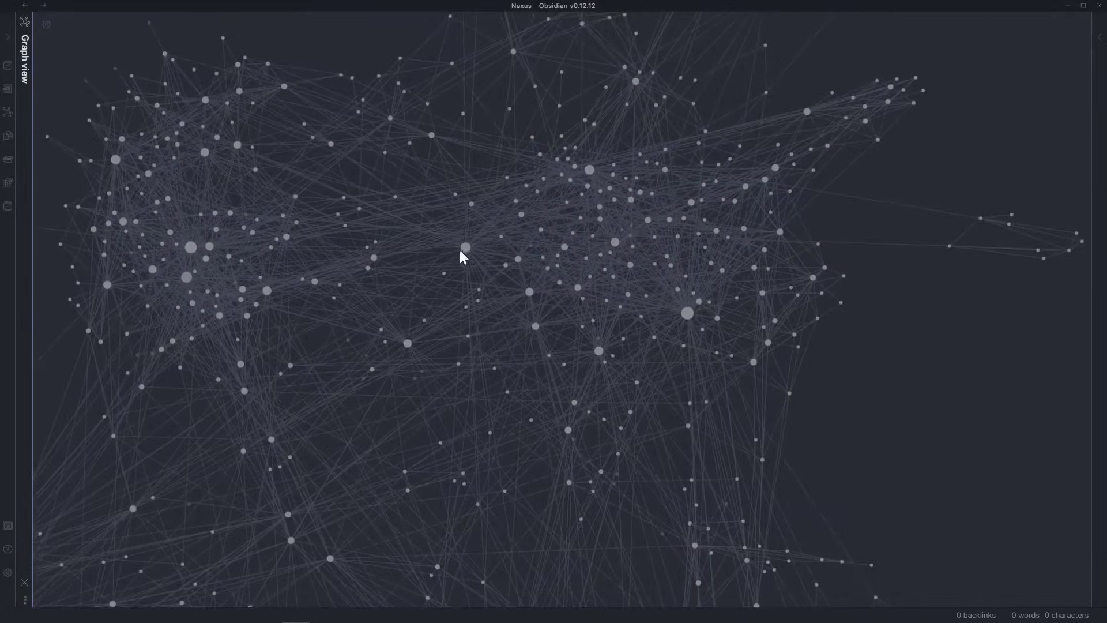
click(463, 248)
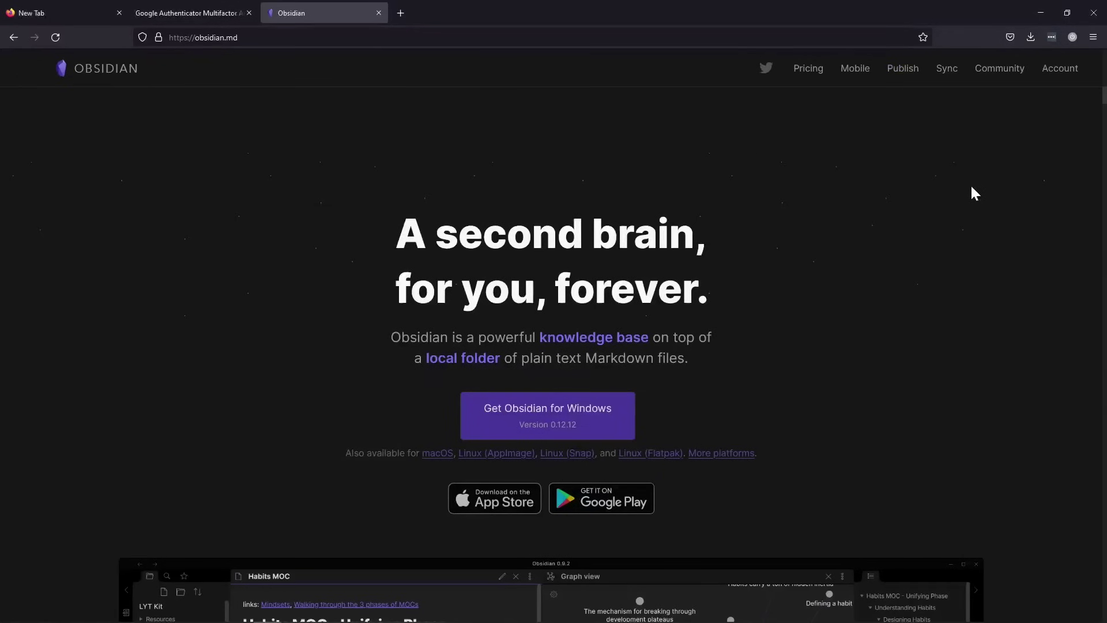
scroll(974, 193, down, 8)
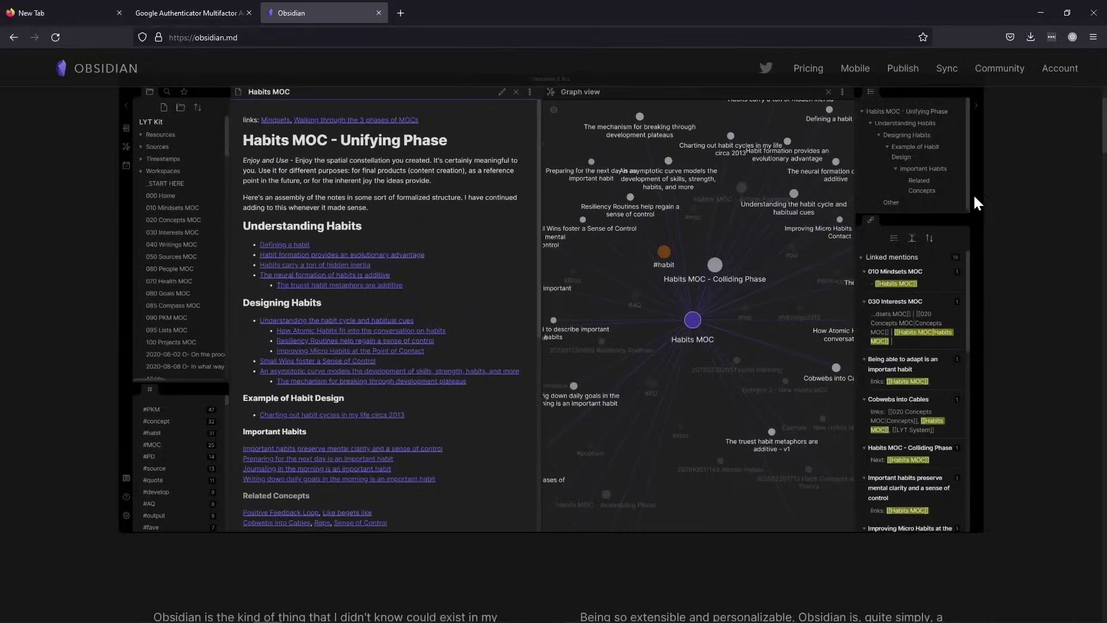
scroll(975, 196, down, 13)
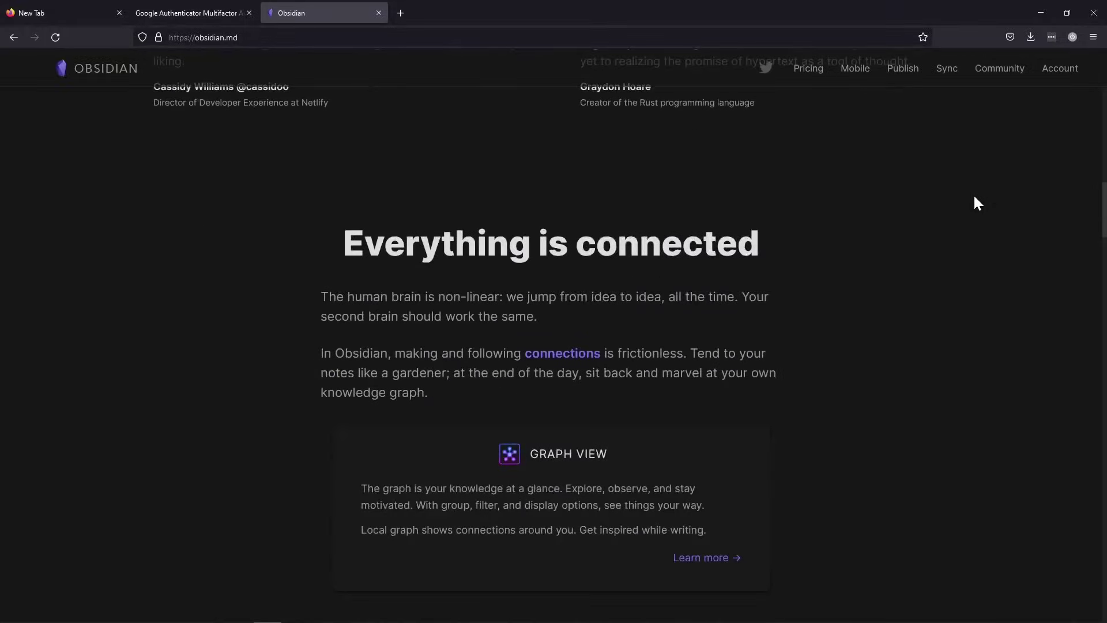
scroll(975, 198, down, 7)
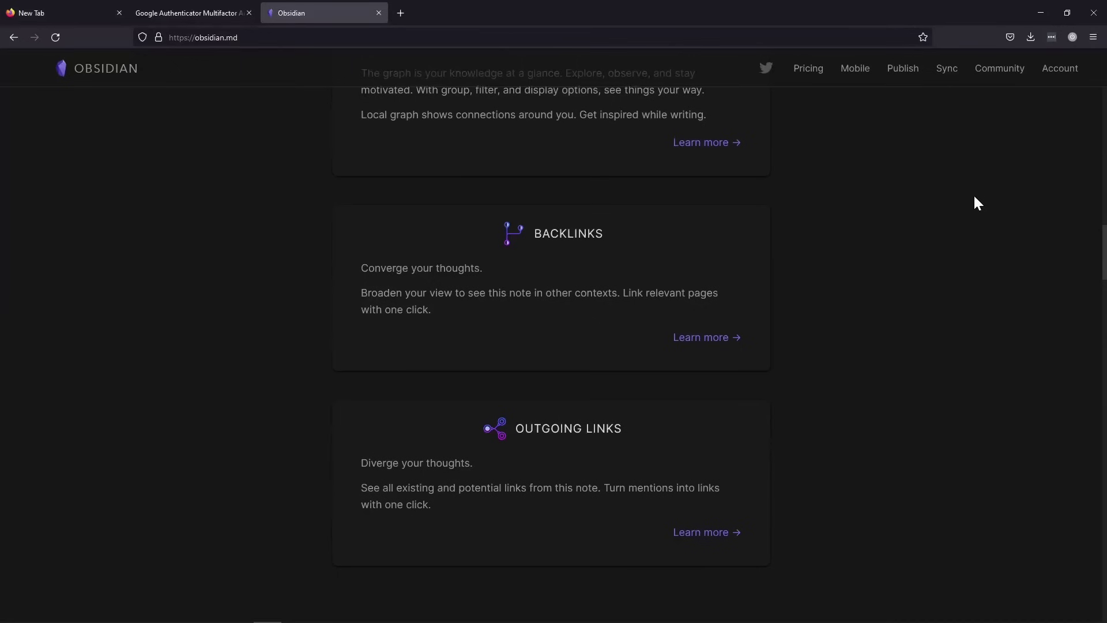
scroll(977, 203, up, 6)
scroll(977, 203, up, 5)
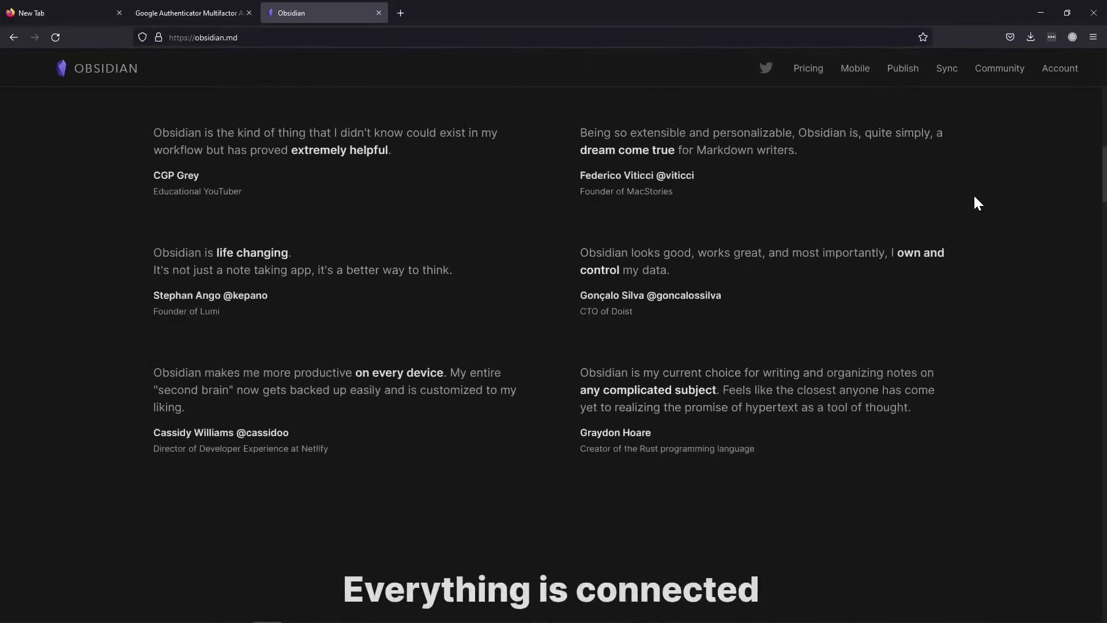
scroll(977, 203, up, 5)
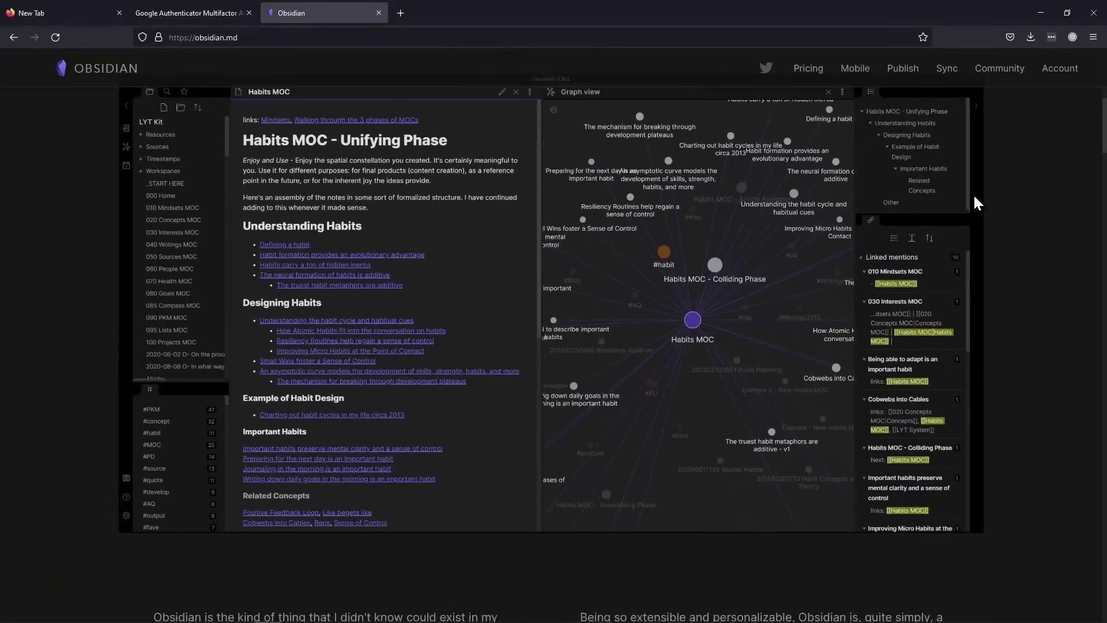
scroll(974, 196, up, 1)
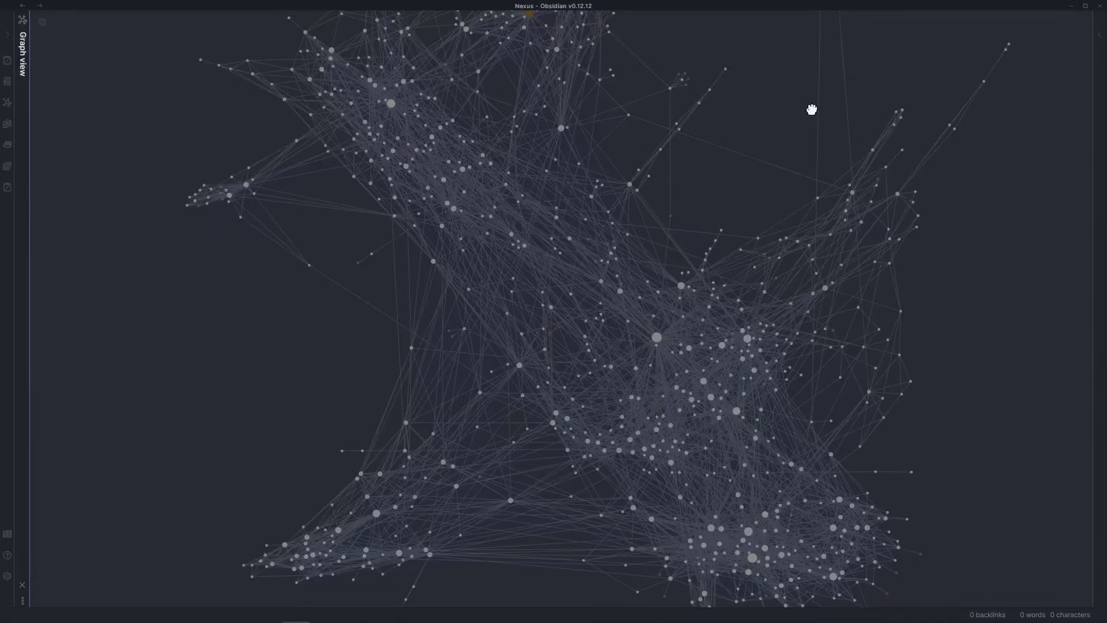
Search the vault for 'polar moment' and open the Polar Moment of Inertia note
key(ctrl+shift+f)
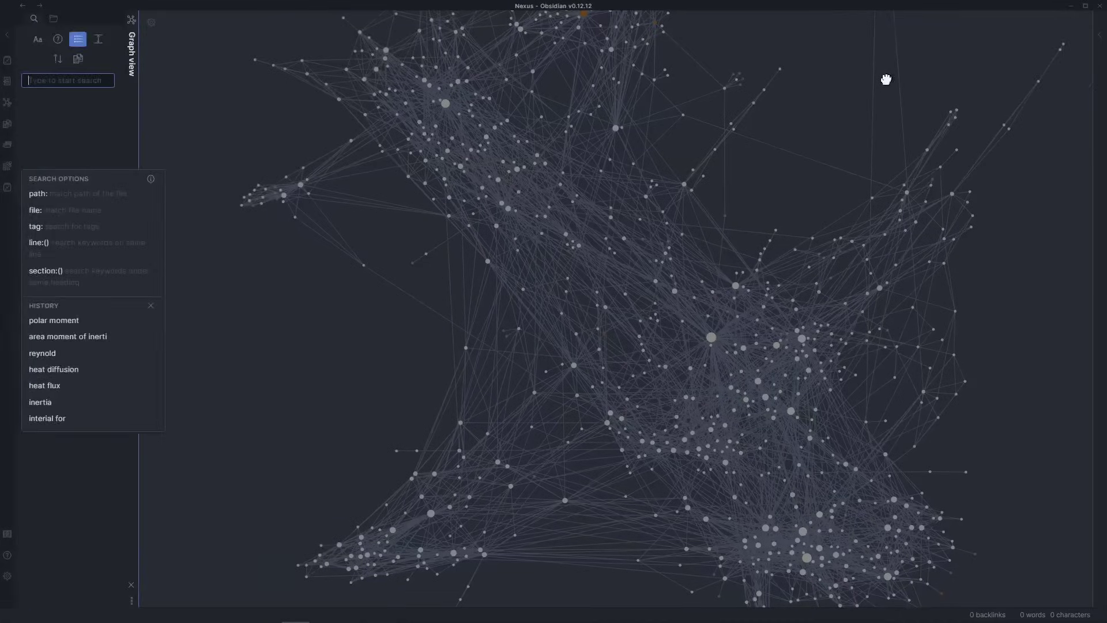
text(polar moment)
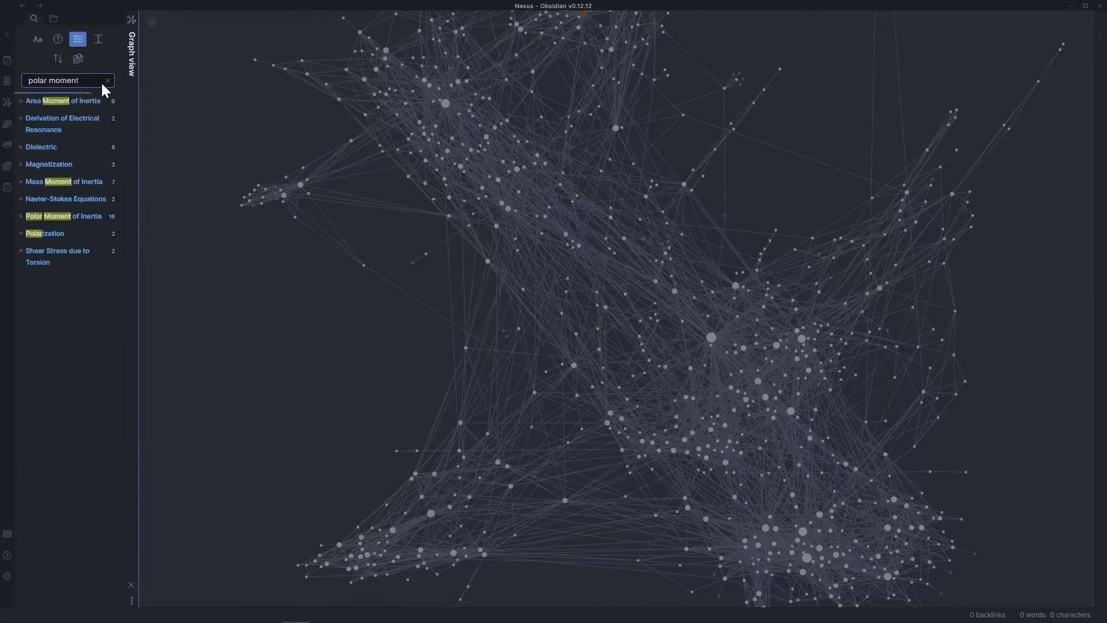
ctrl+click(97, 217)
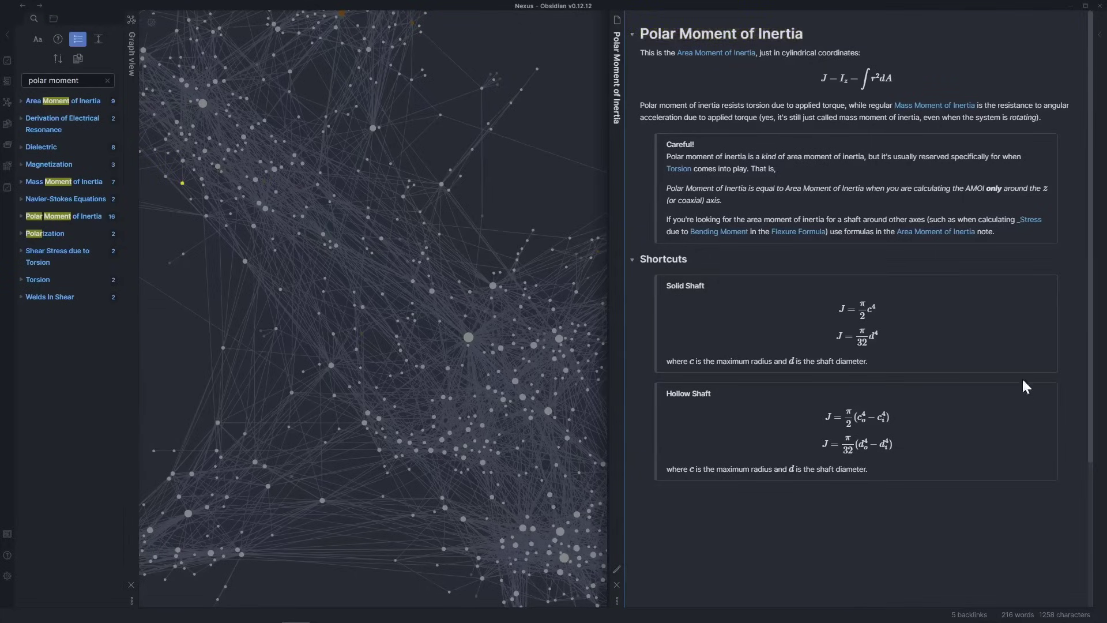
Follow links through Flexure Formula and Bending Moment to open Heat and Conduction beside Entropy
ctrl+click(795, 231)
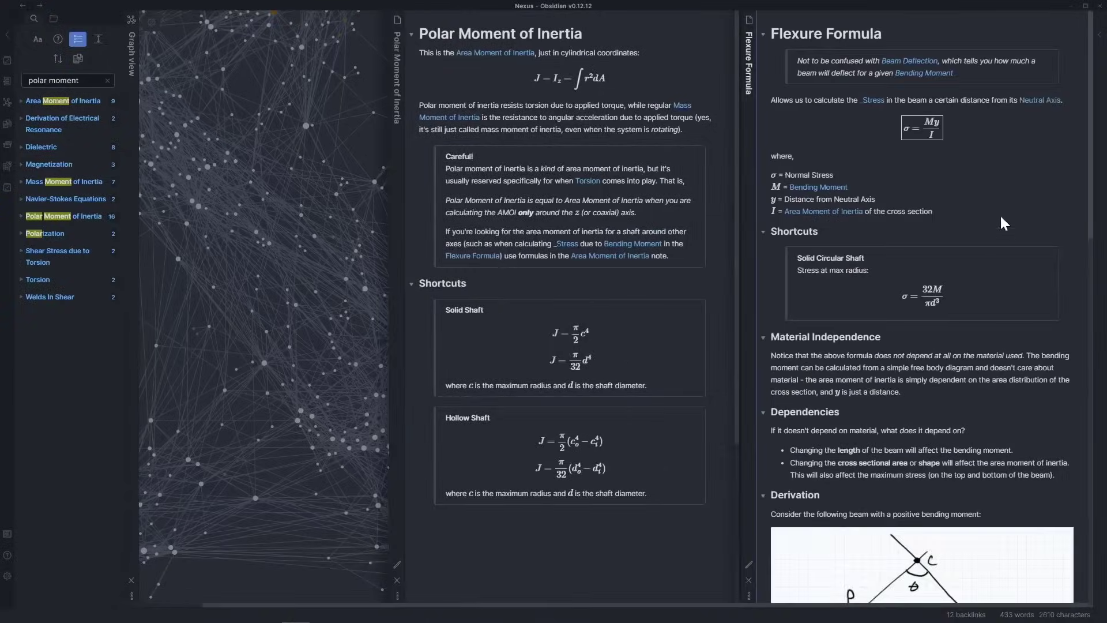
ctrl+click(840, 182)
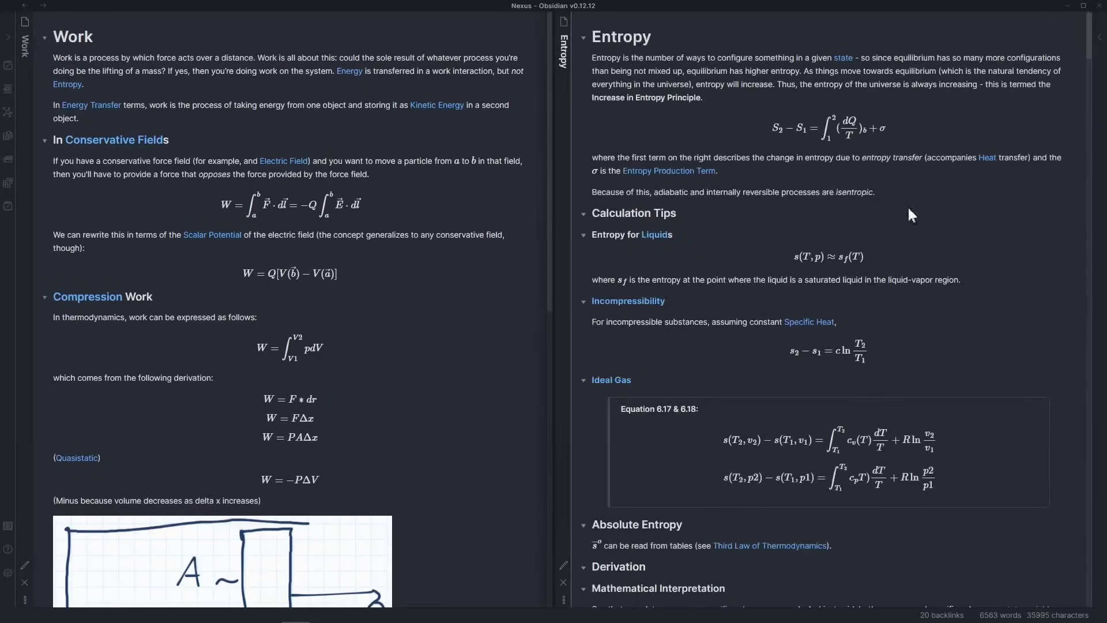
ctrl+click(987, 158)
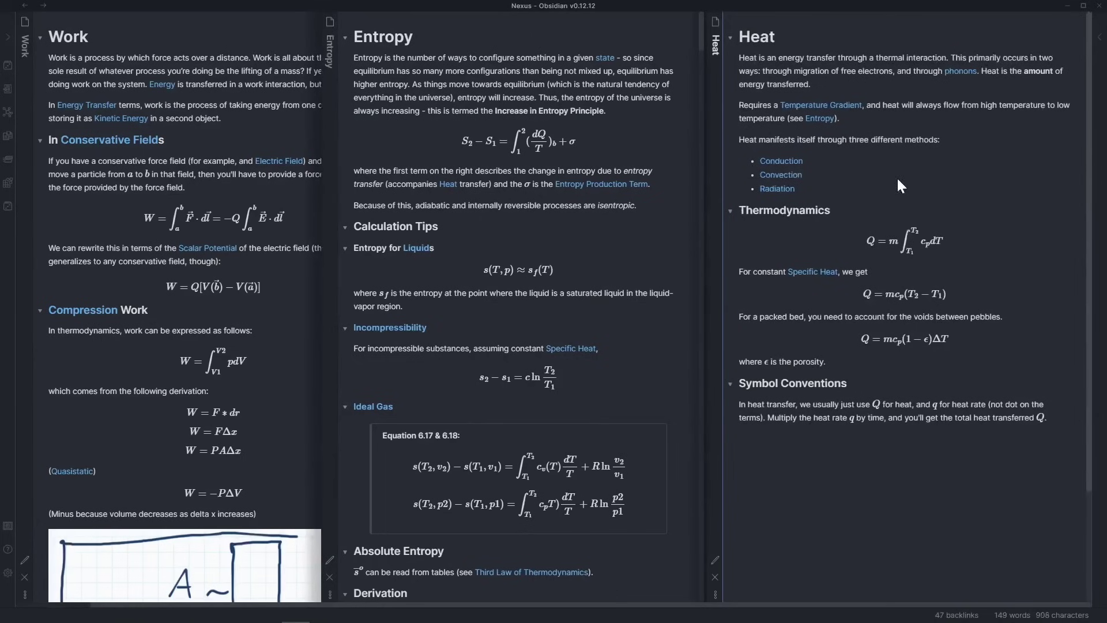
ctrl+click(792, 163)
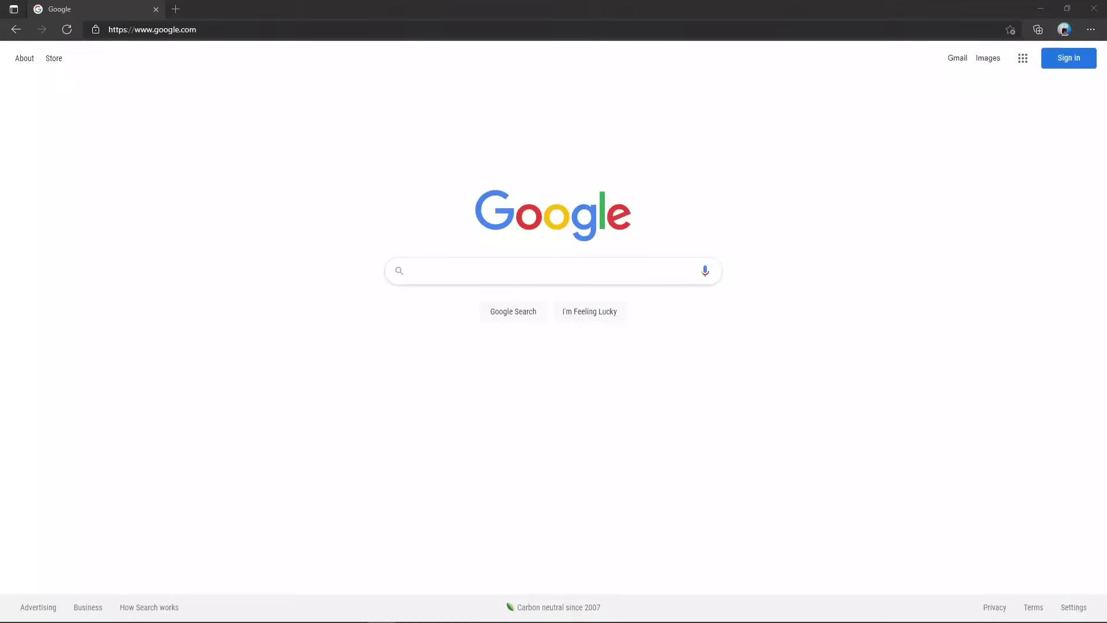
Search Google for how many teeth a famous actor has and scroll through the results
click(519, 270)
text(how many teeth does The Co)
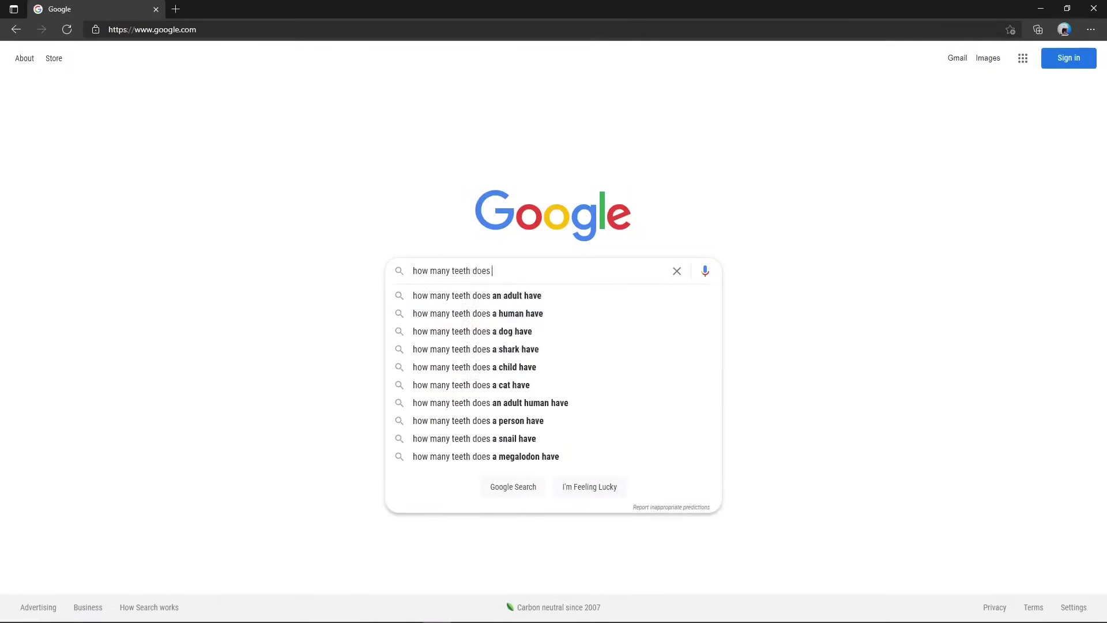
key(BackSpace)
key(BackSpace)
key(BackSpace)
key(BackSpace)
key(BackSpace)
text(om Cruise have?)
key(Return)
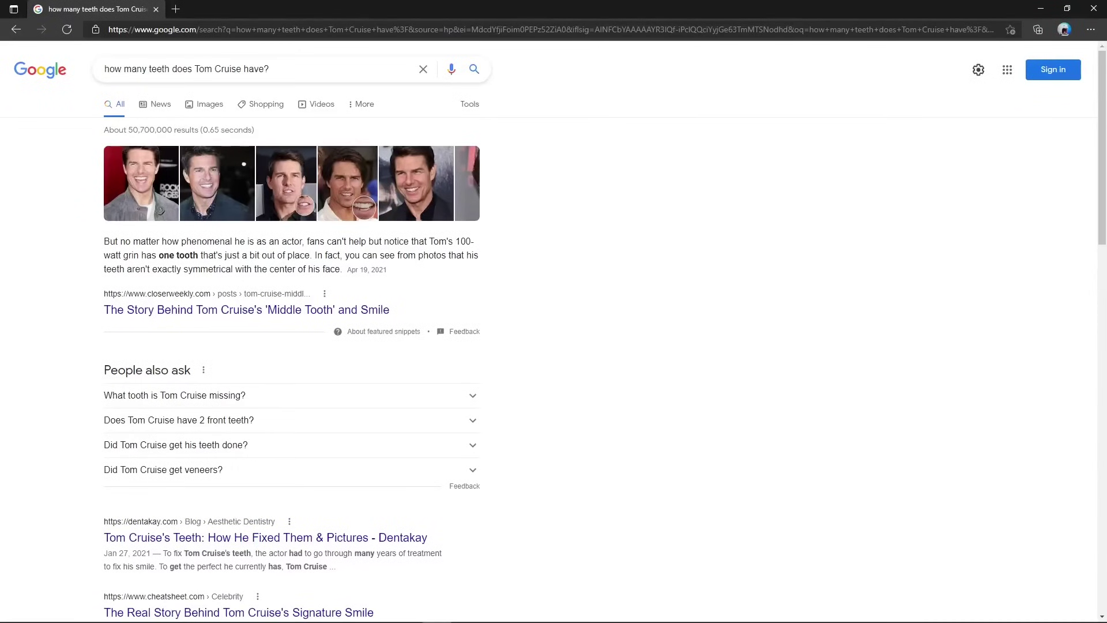
scroll(553, 346, down, 3)
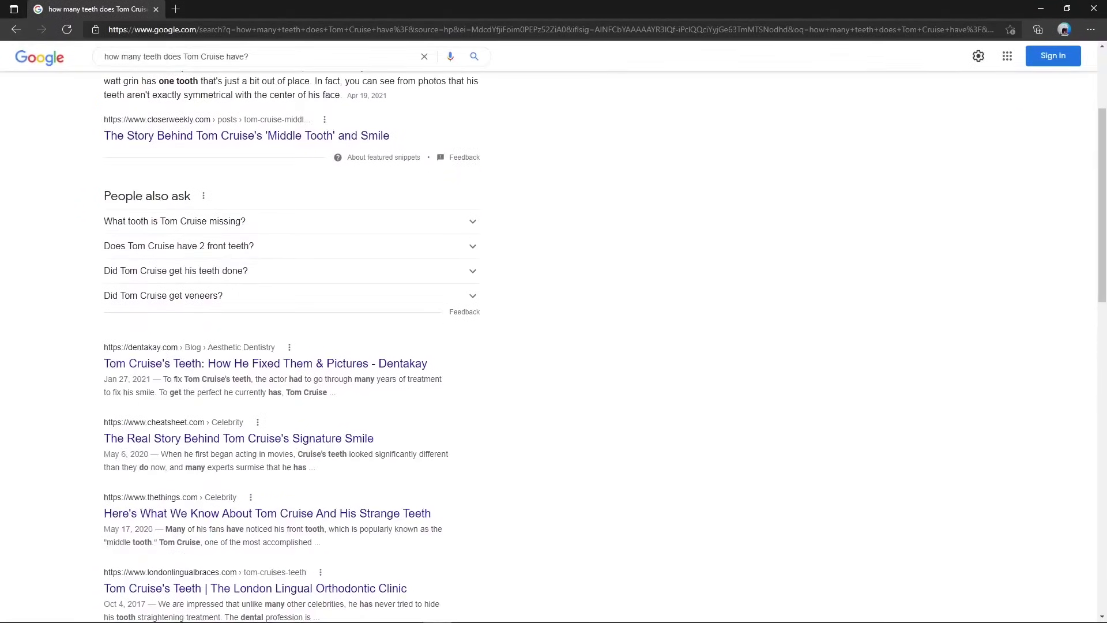
scroll(621, 283, up, 3)
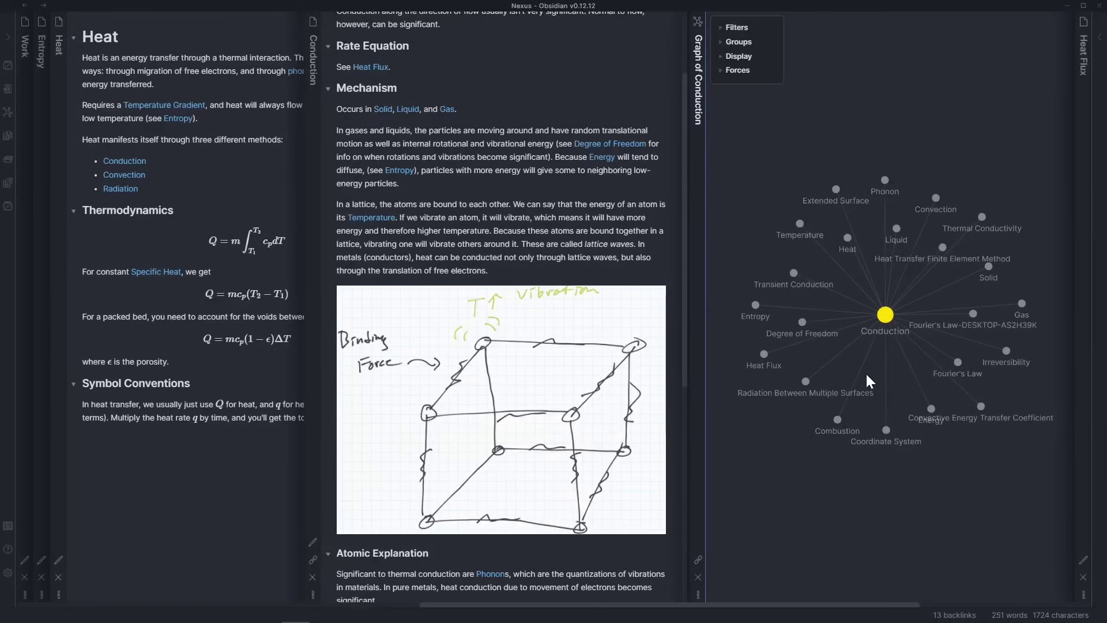
Open Radiation Between Multiple Surfaces from Conduction's local graph, then its linked Ohm's Law note
drag(867, 375, 853, 378)
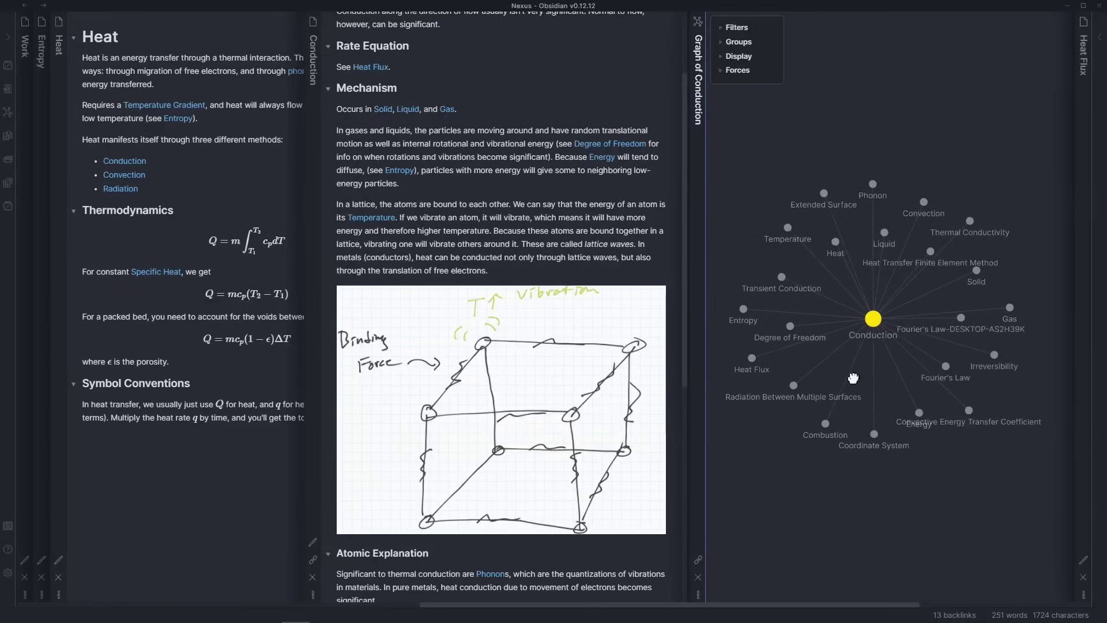
click(794, 385)
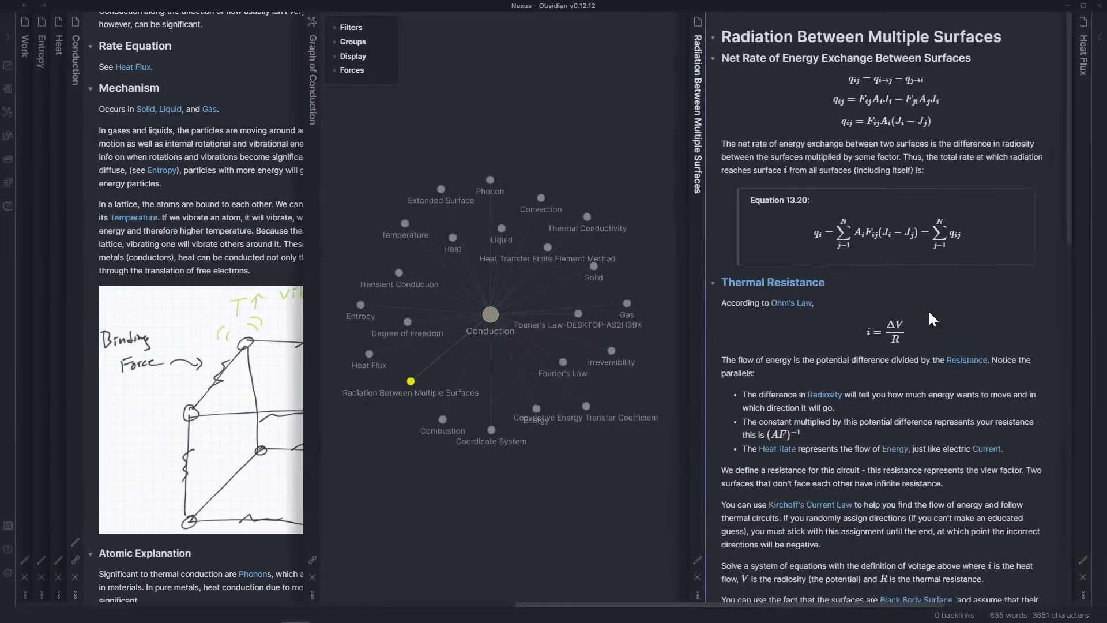
click(790, 304)
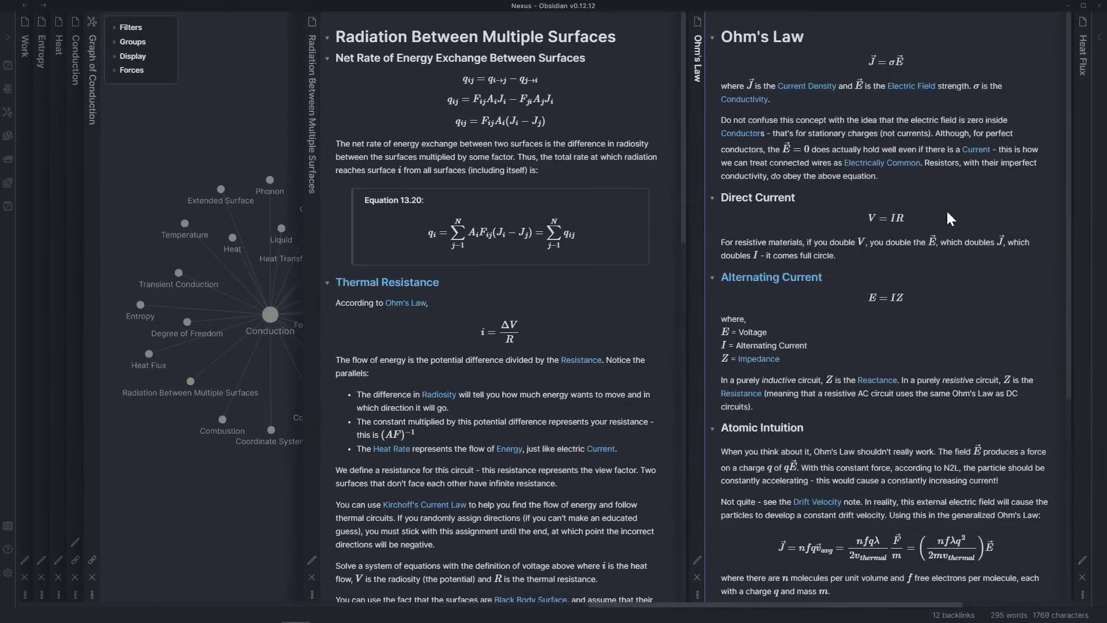
Scroll the panes back to Work, Entropy and Heat, and open the full vault graph view
scroll(954, 230, left, 15)
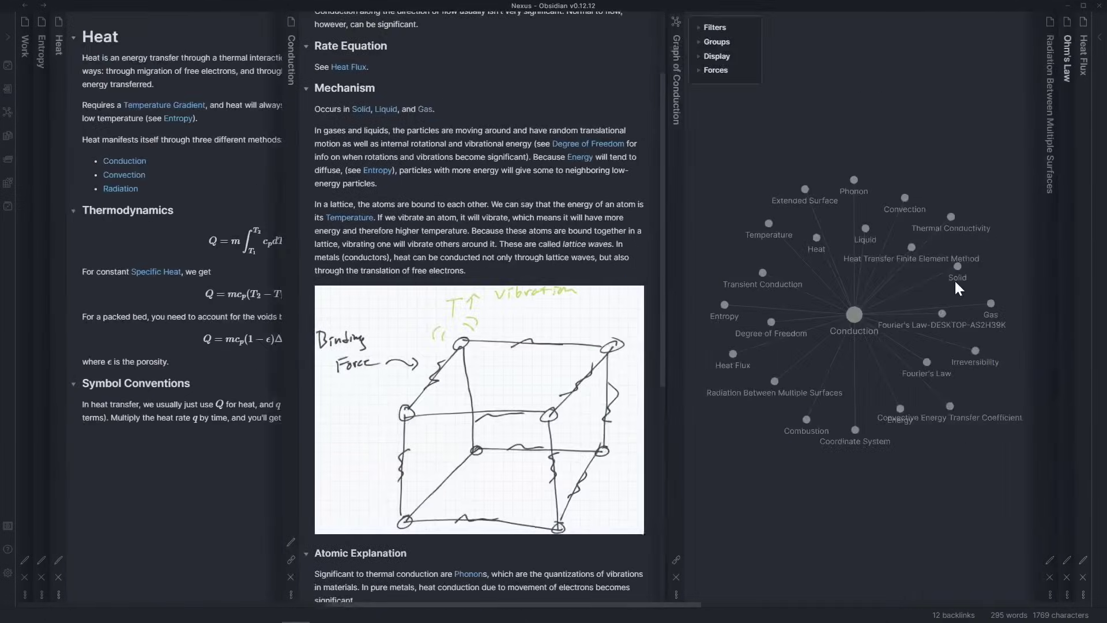
scroll(940, 279, left, 3)
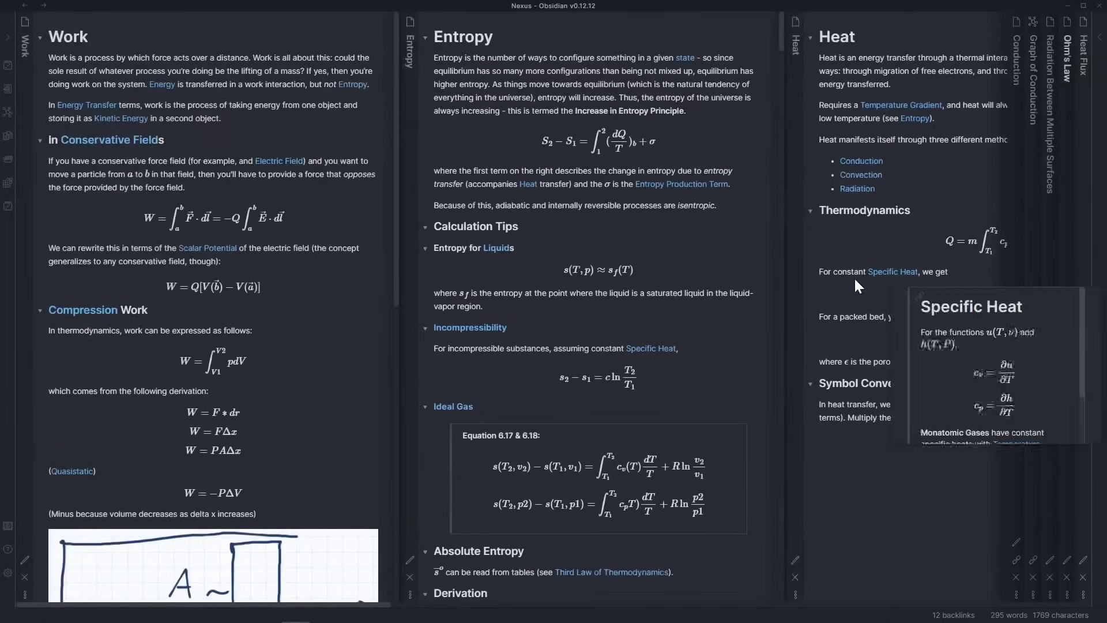
click(8, 112)
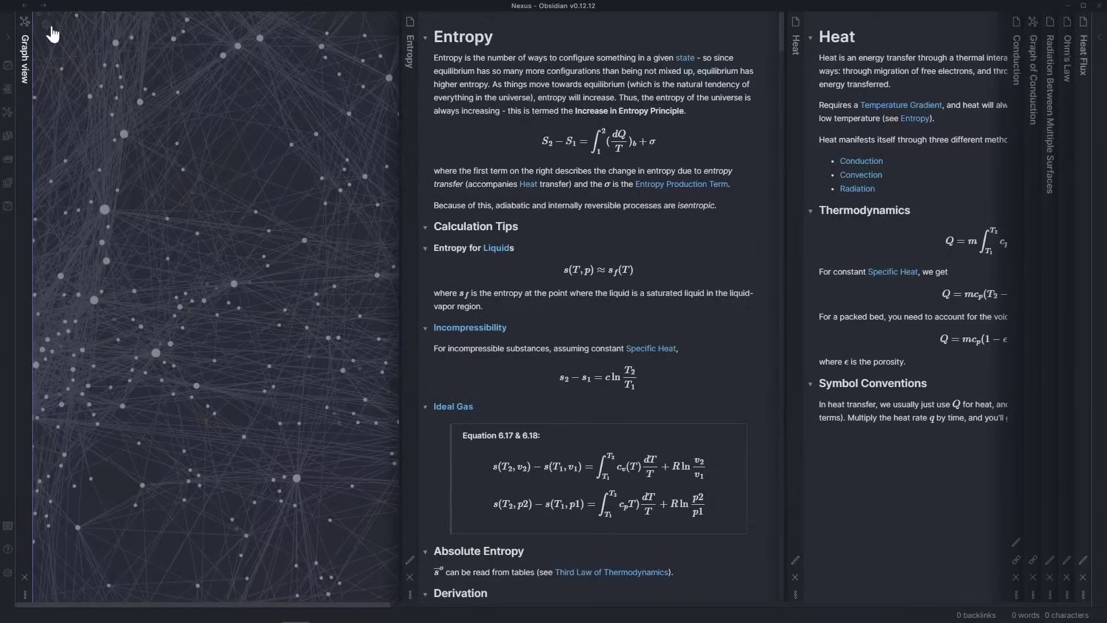
Close the Entropy note, dock Ohm's Law beneath Heat Flux, and open the graph view settings
click(413, 575)
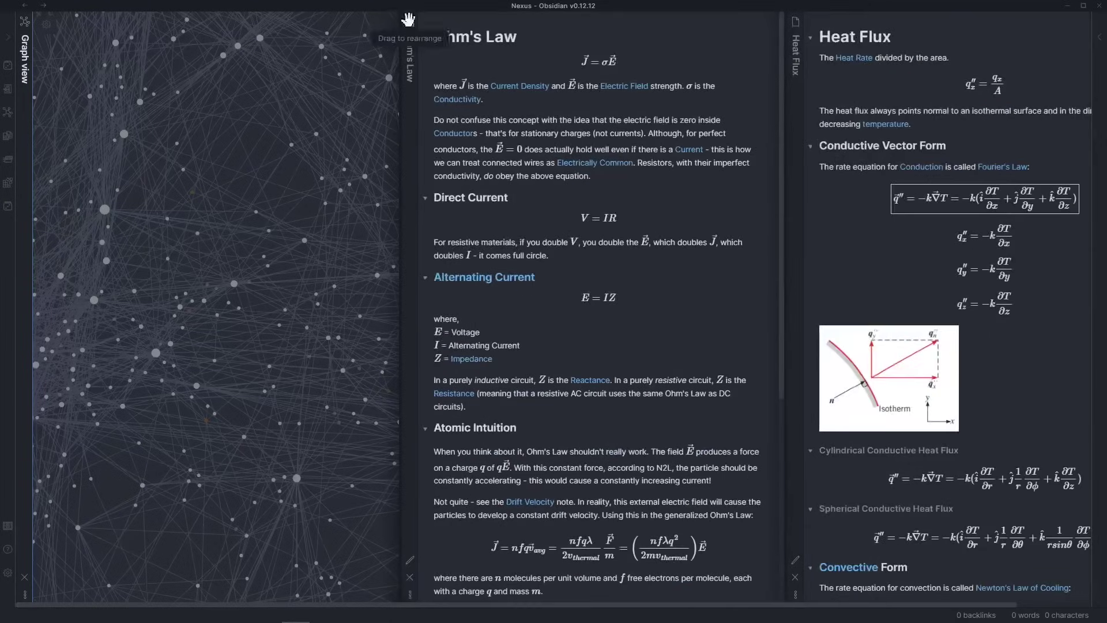
drag(410, 22, 1050, 444)
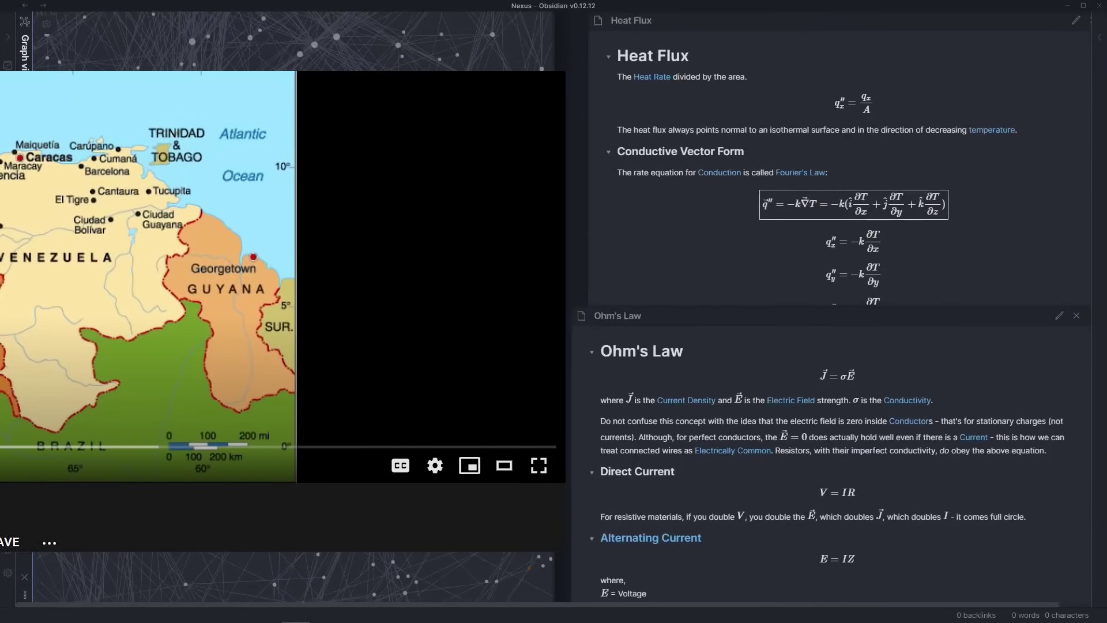
click(46, 24)
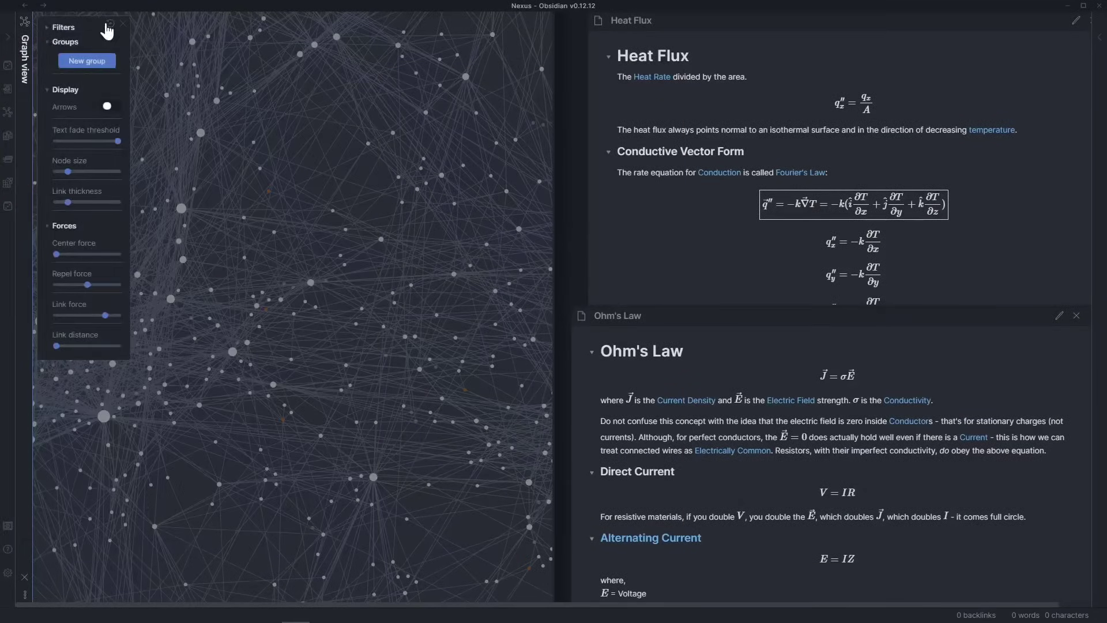
Expand the graph view's filter options and put the cursor in the Search files box
click(47, 25)
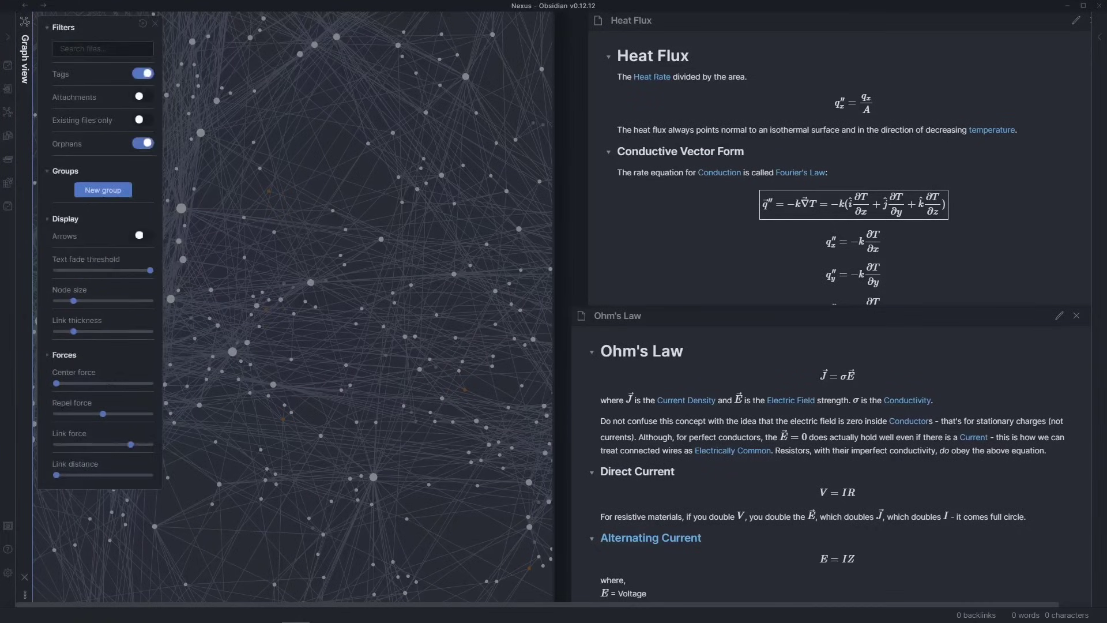
click(87, 48)
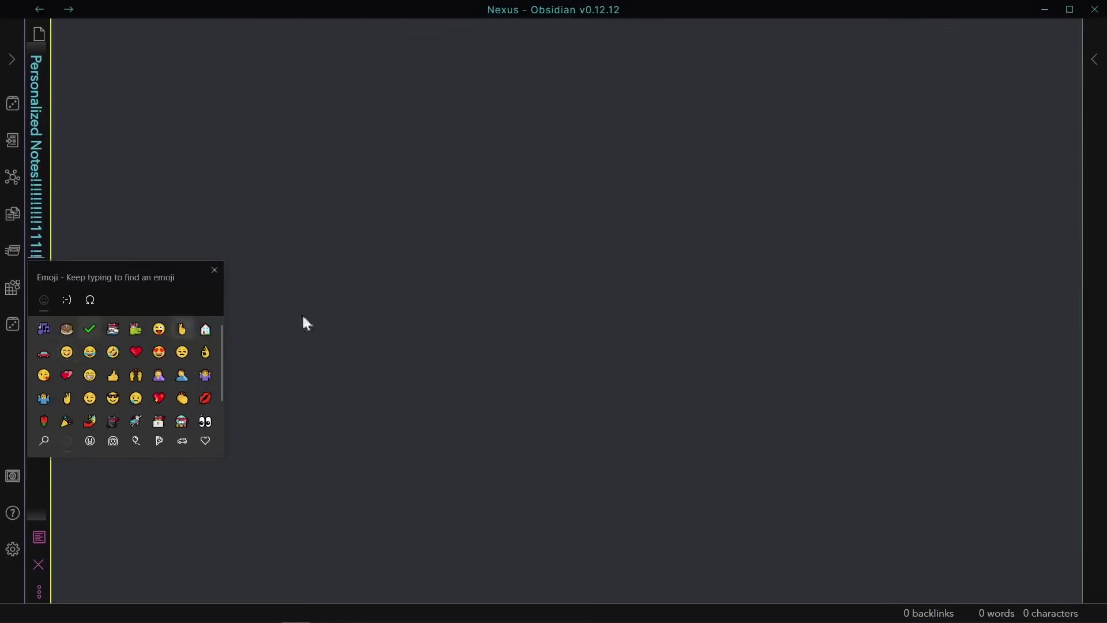
key(Escape)
Type 'This is what it looks like to personalize your notes?!?!?!!!1111', add emojis, then an italic line with bold 'exactly'
text(This is what it lo)
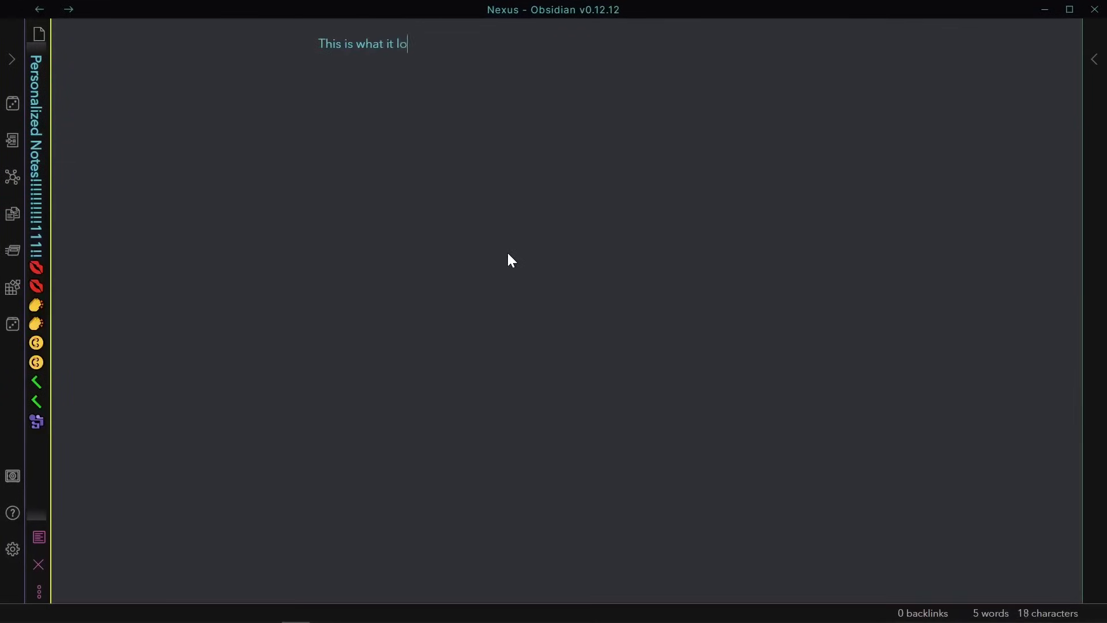
text(oks like to personalize your notes?!?!?!!!1111)
key(super+period)
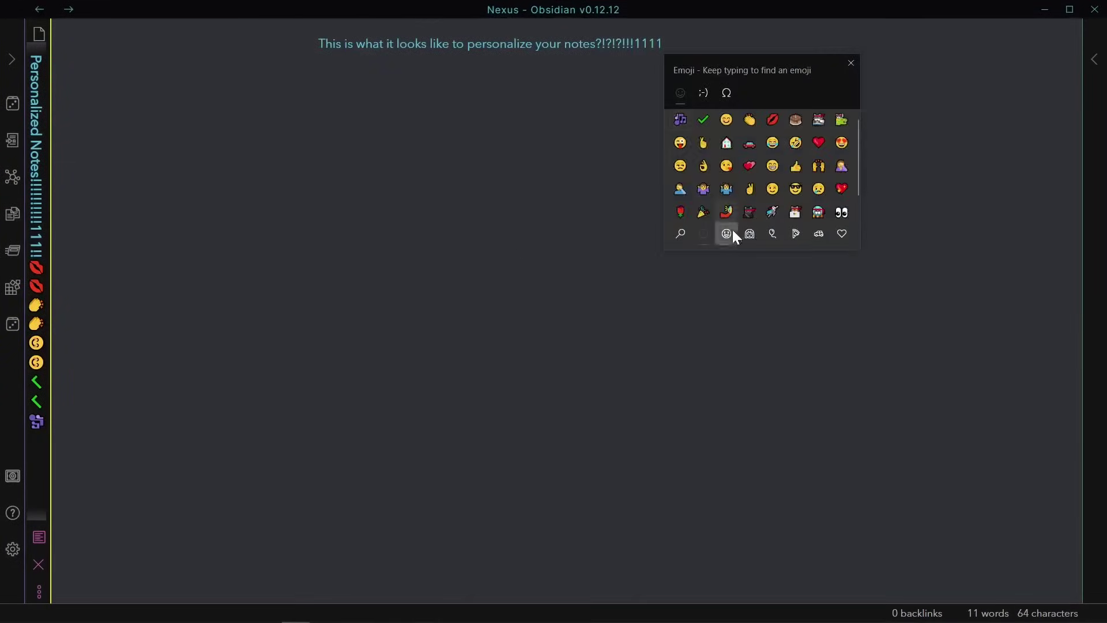
click(733, 231)
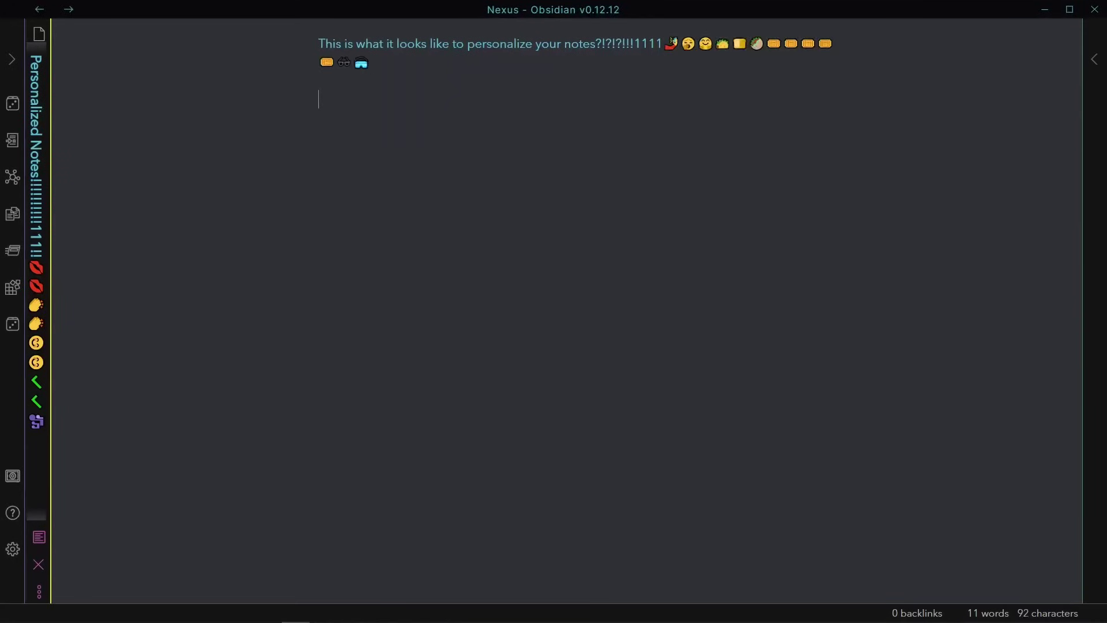
text(*This is *)
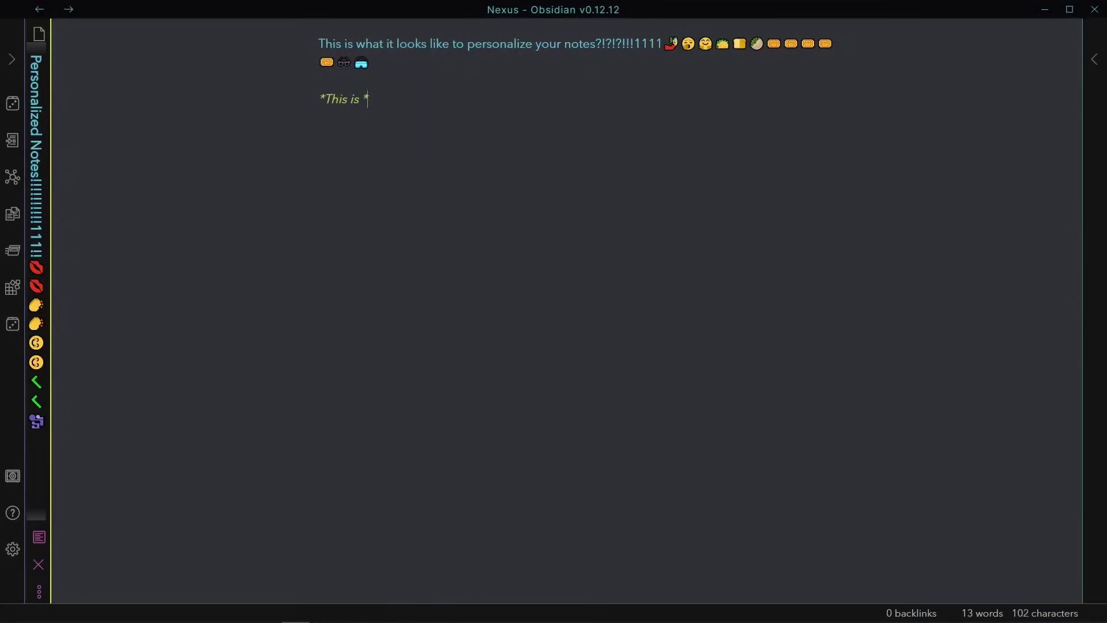
text(*exactly** how my mind works*!)
Add 'How about some LaTeX?!?!?!?????', the formula $$F = m\frac{a}{c}$$, and an explanatory line below it
key(Return)
key(Return)
key(Return)
text(How about some L)
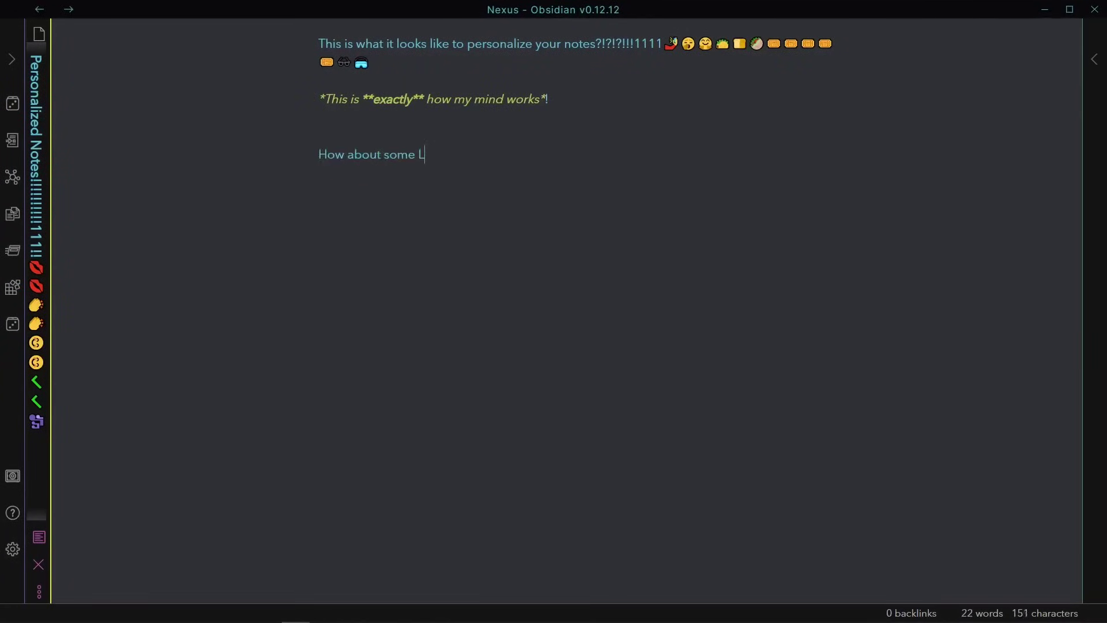
text(aTeX?!?!?!?????)
key(Return)
key(Return)
key(Return)
text($$F = m\frac{a}{c}$$)
key(Return)
key(Return)
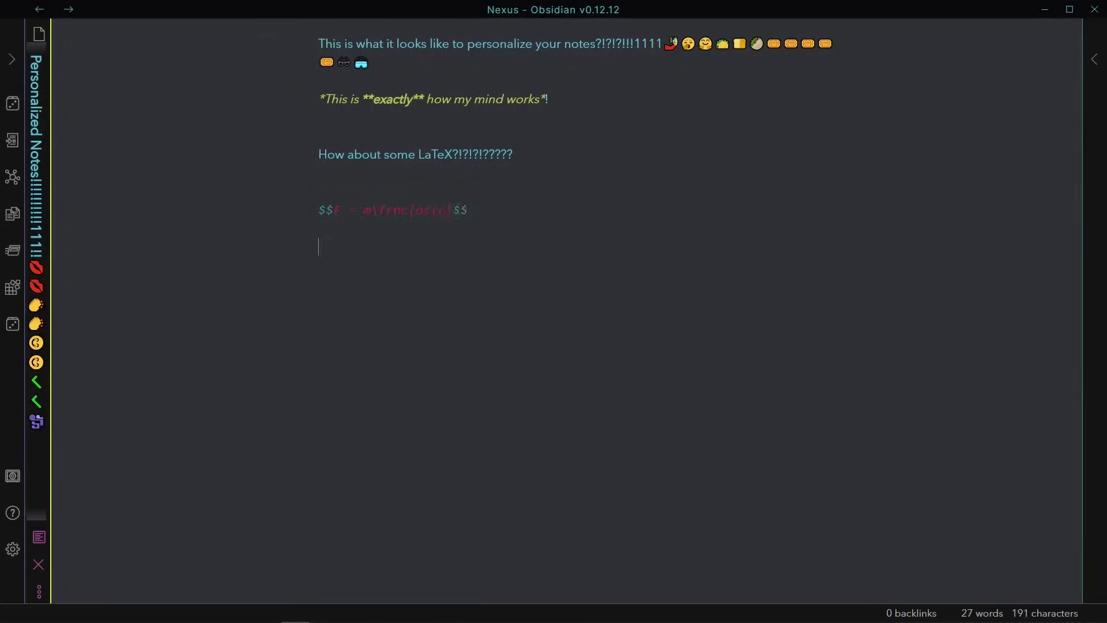
text(where $p$ is the obvious variable that goes there.... didn't you ever take)
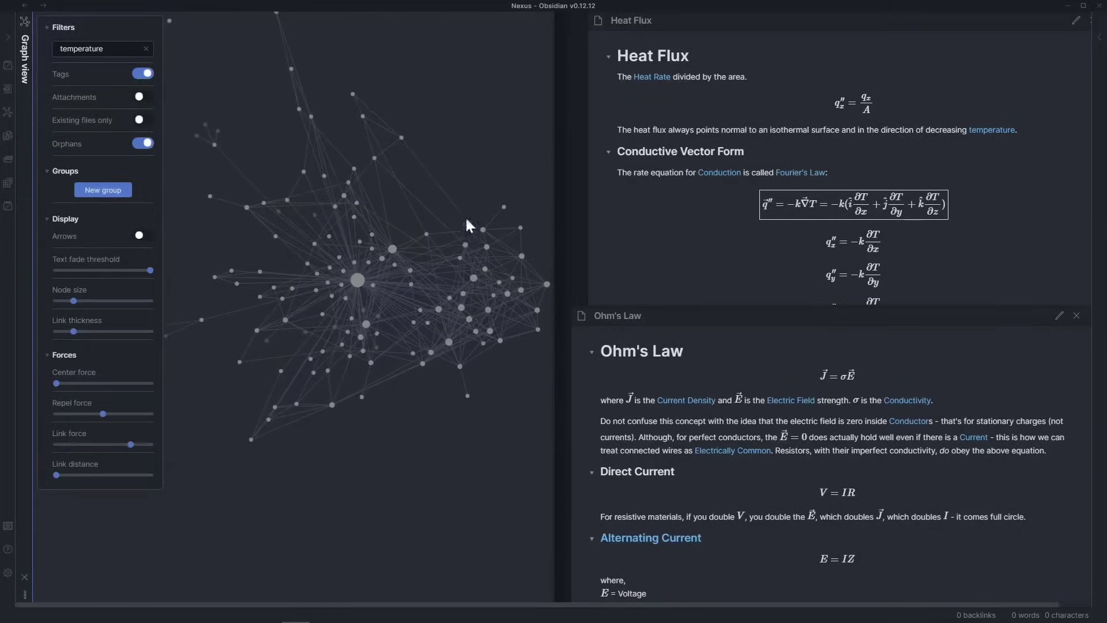
Zoom the temperature-filtered graph and lower the text fade threshold so node names appear
scroll(462, 294, up, 5)
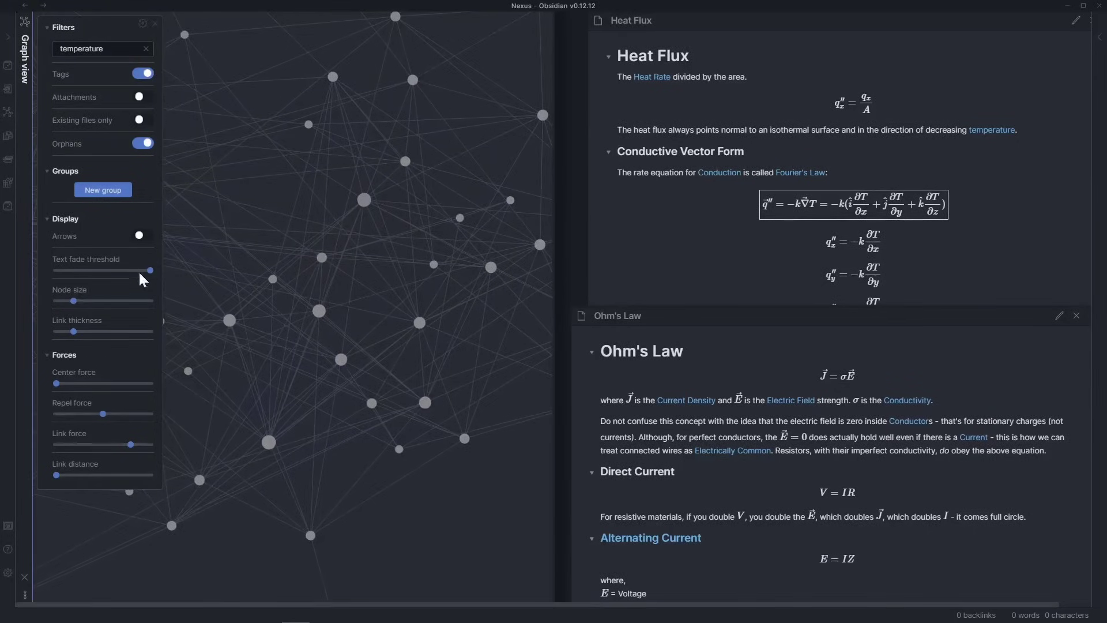
drag(149, 270, 92, 268)
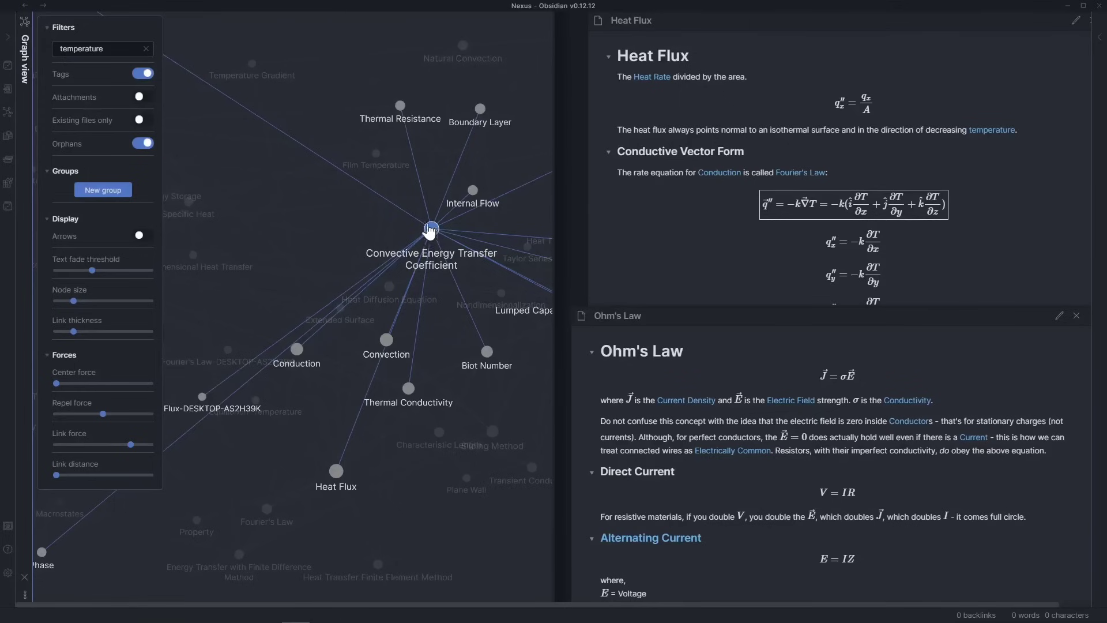
Open the Impedance note from Ohm's Law, place its pane beside the graph view, and read through it
scroll(748, 414, down, 5)
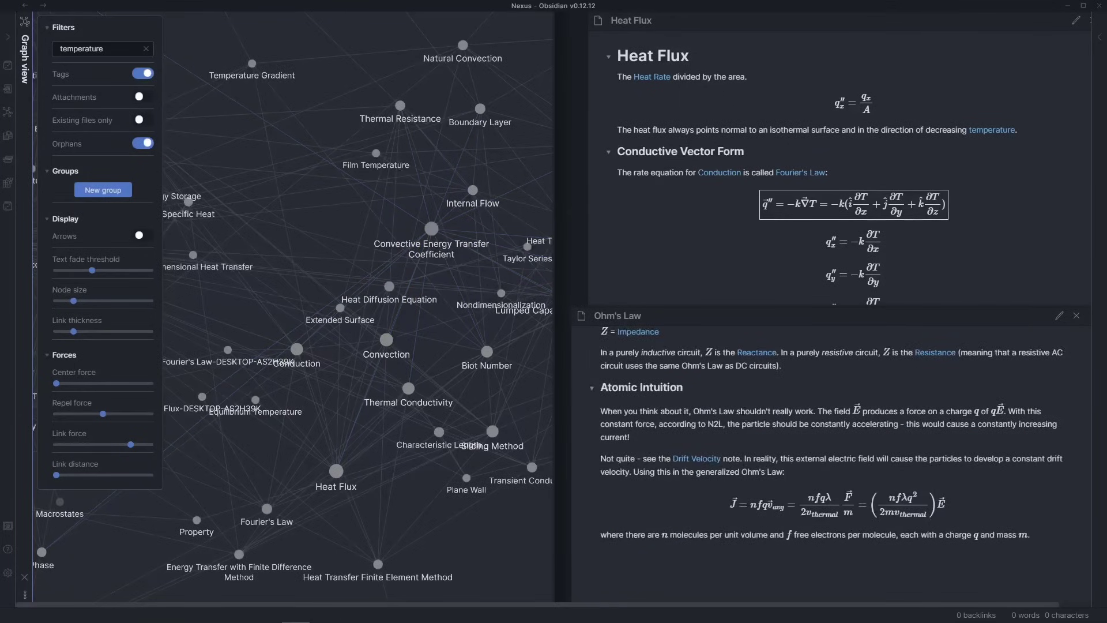
scroll(675, 398, up, 1)
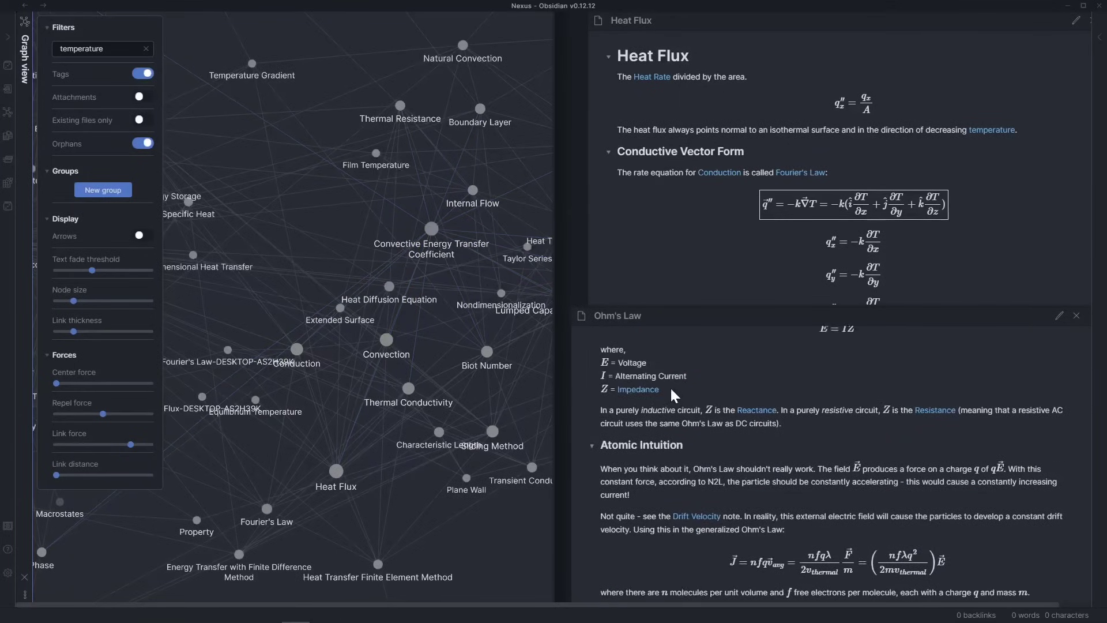
click(642, 389)
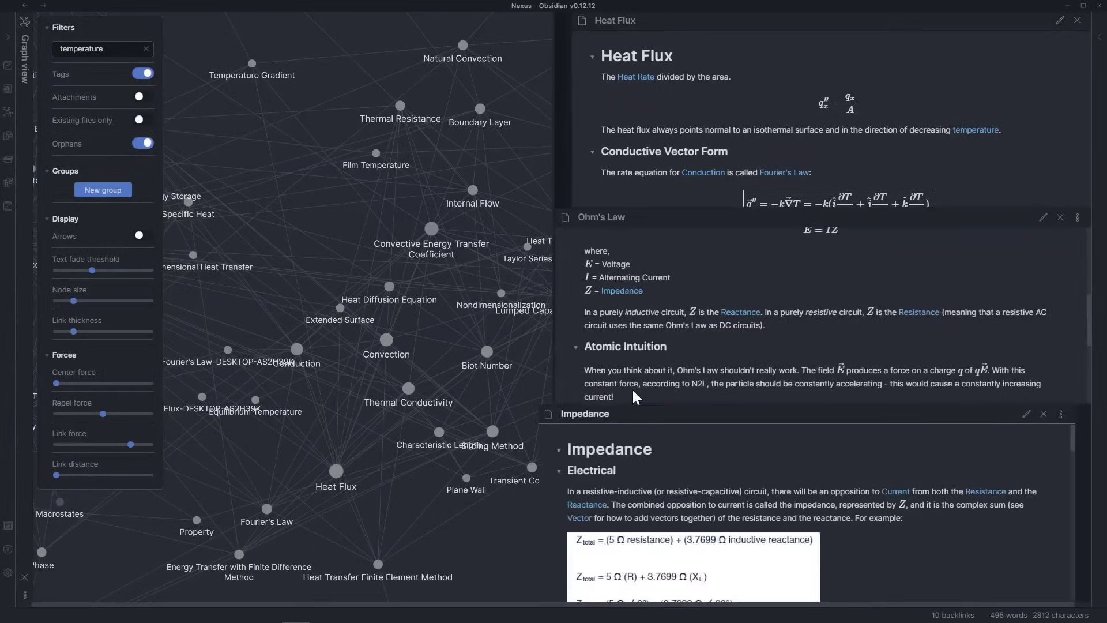
drag(563, 420, 539, 335)
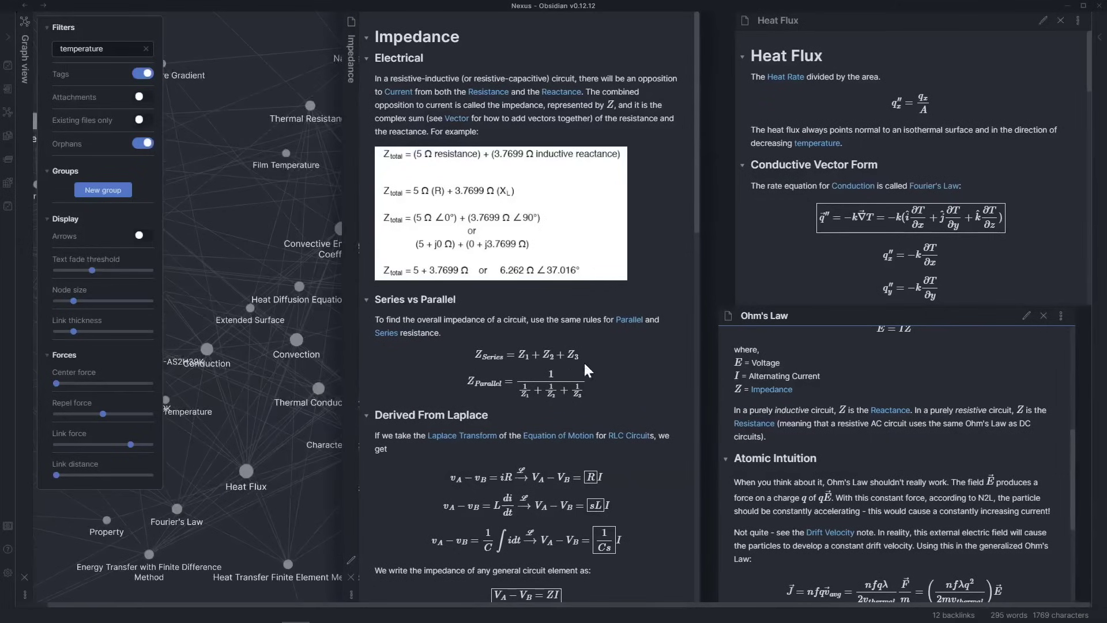
scroll(611, 369, down, 5)
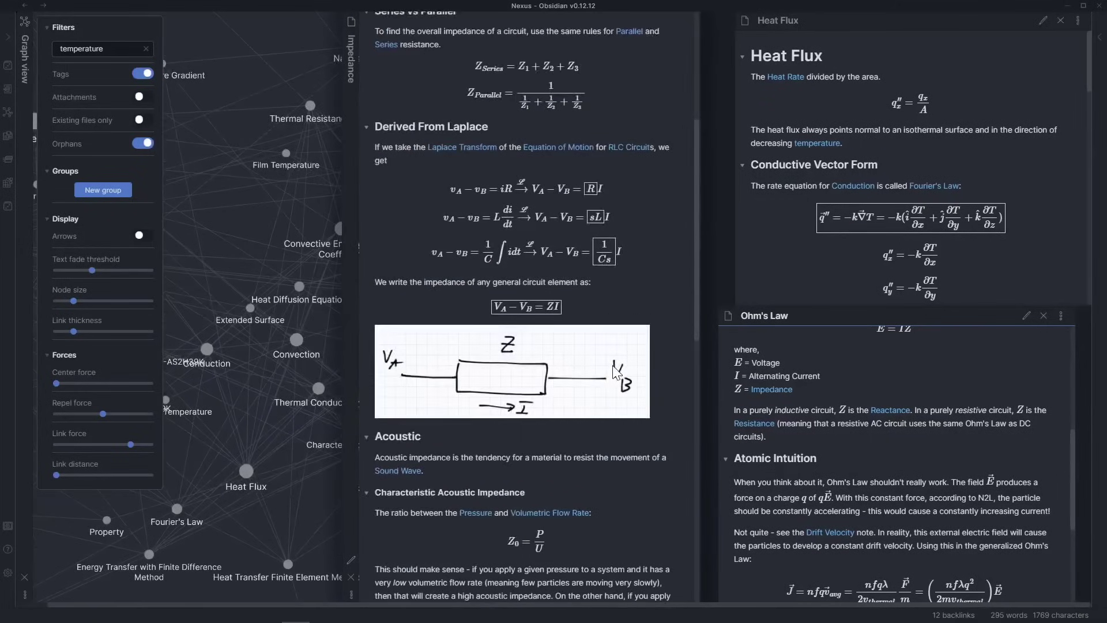
scroll(617, 374, down, 6)
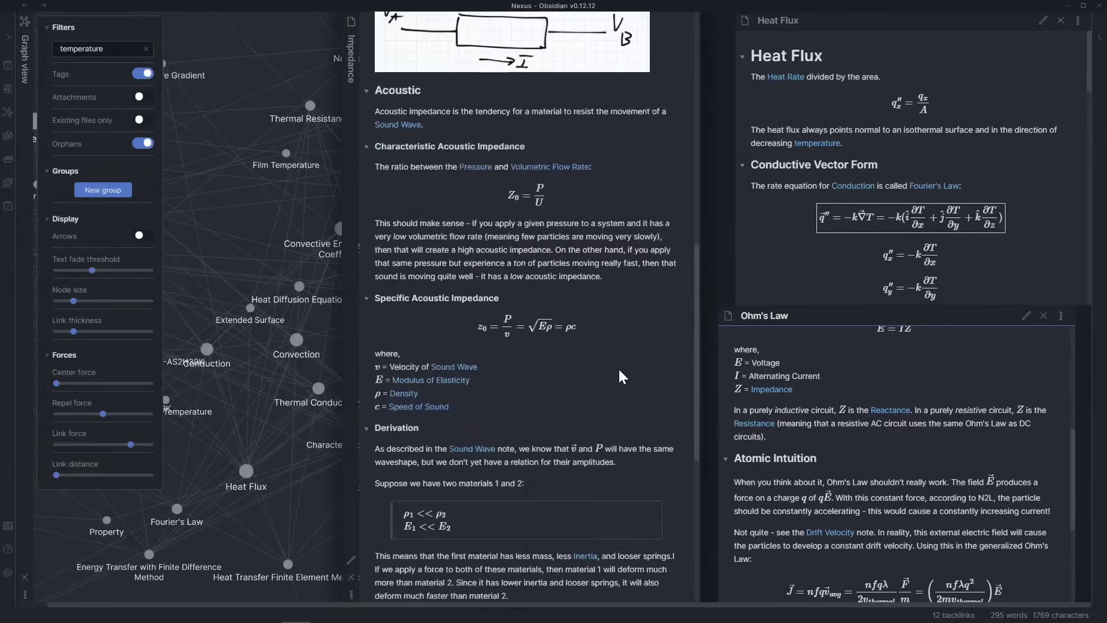
scroll(618, 367, down, 5)
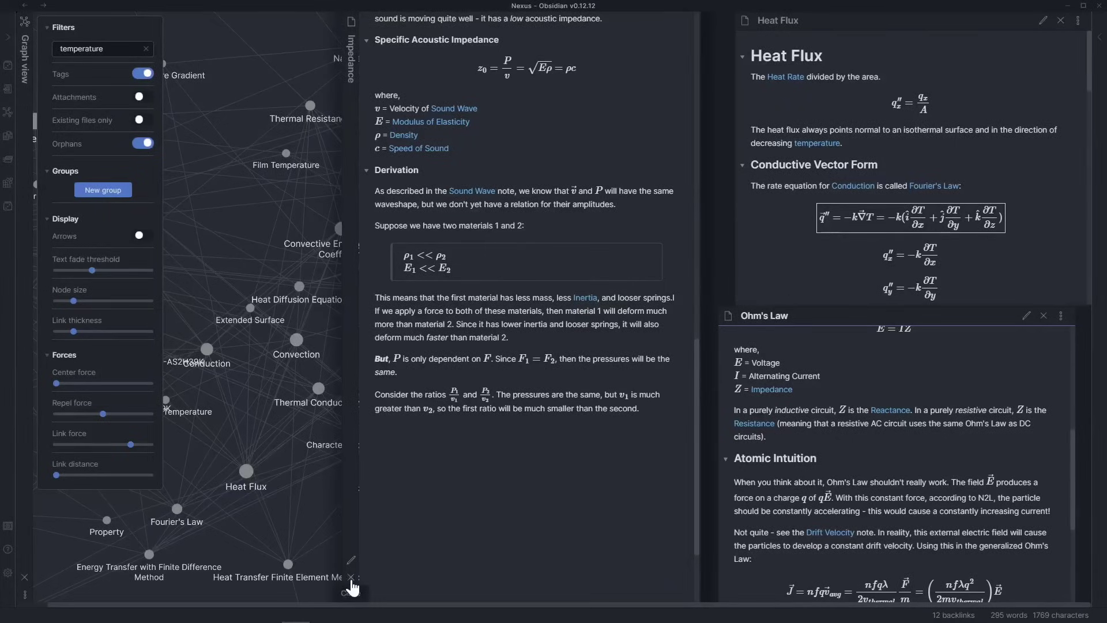
click(451, 542)
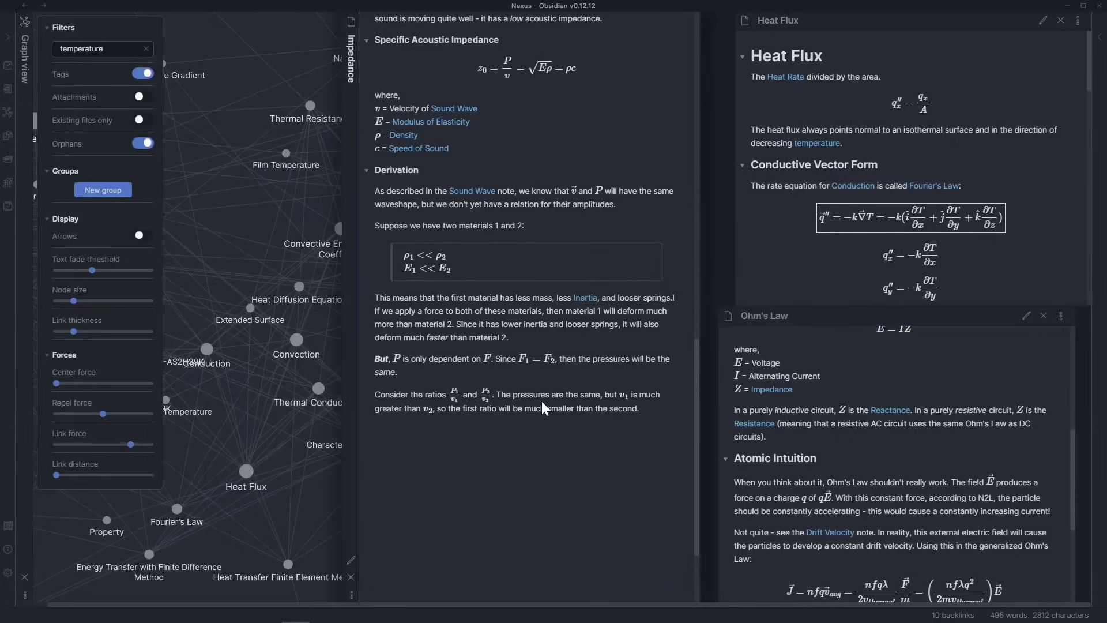
Open the vault search with Ctrl+Shift+F and enter the query 'file:'
key(ctrl+shift+f)
text(file:)
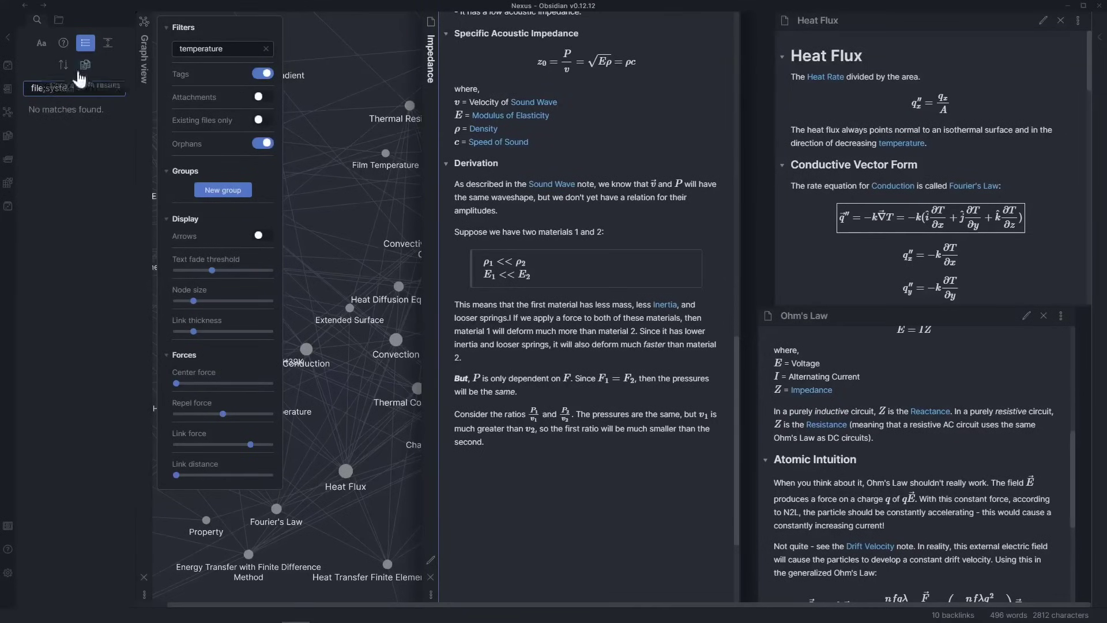
Close the search sidebar, change the graph filter to 'system', and open the System node
click(8, 37)
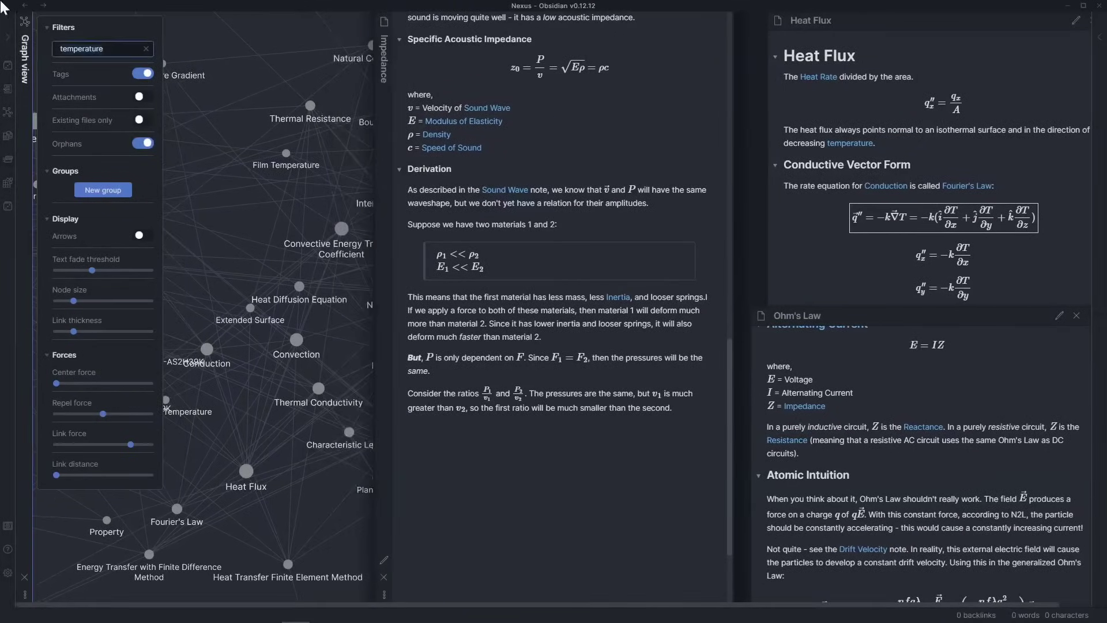
key(ctrl+a)
text(system)
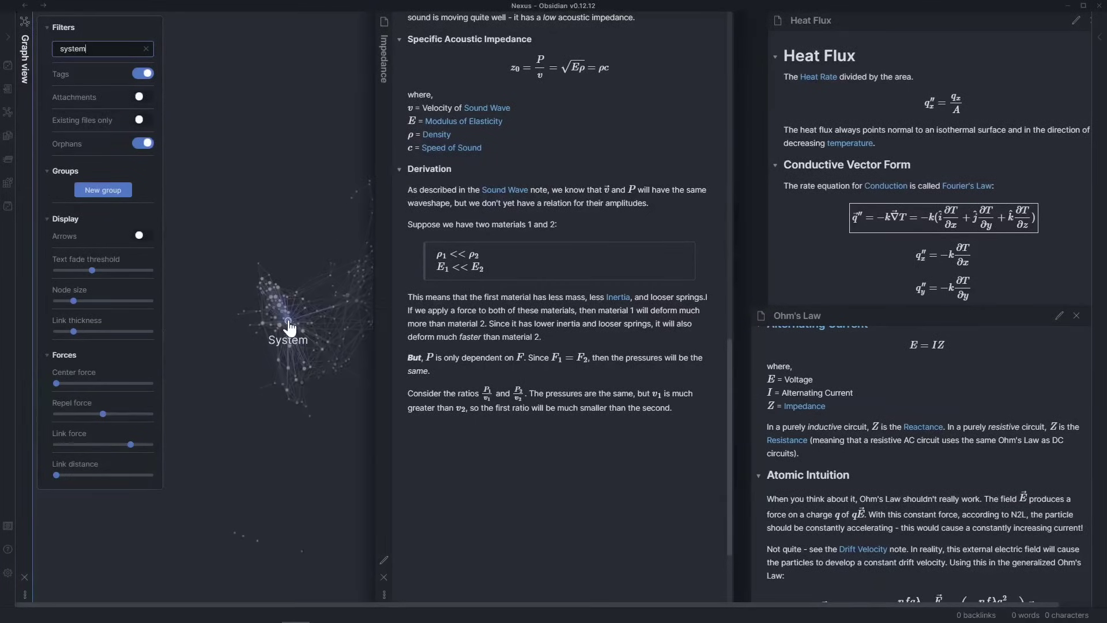
click(288, 322)
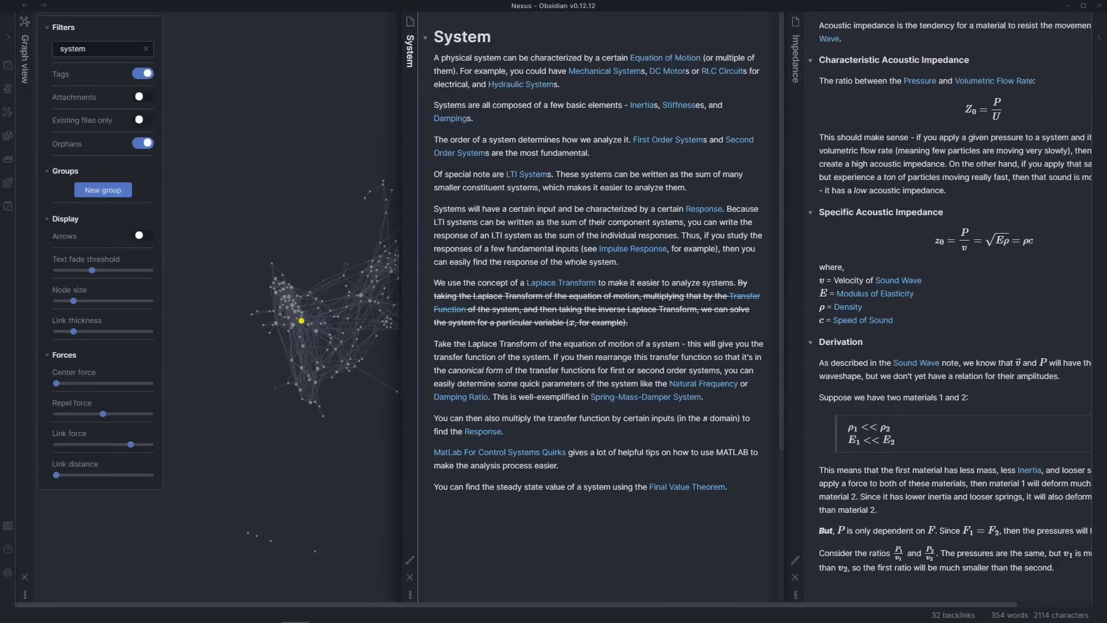
Open the Damping note from the 'Dampings' link in the System note
click(456, 118)
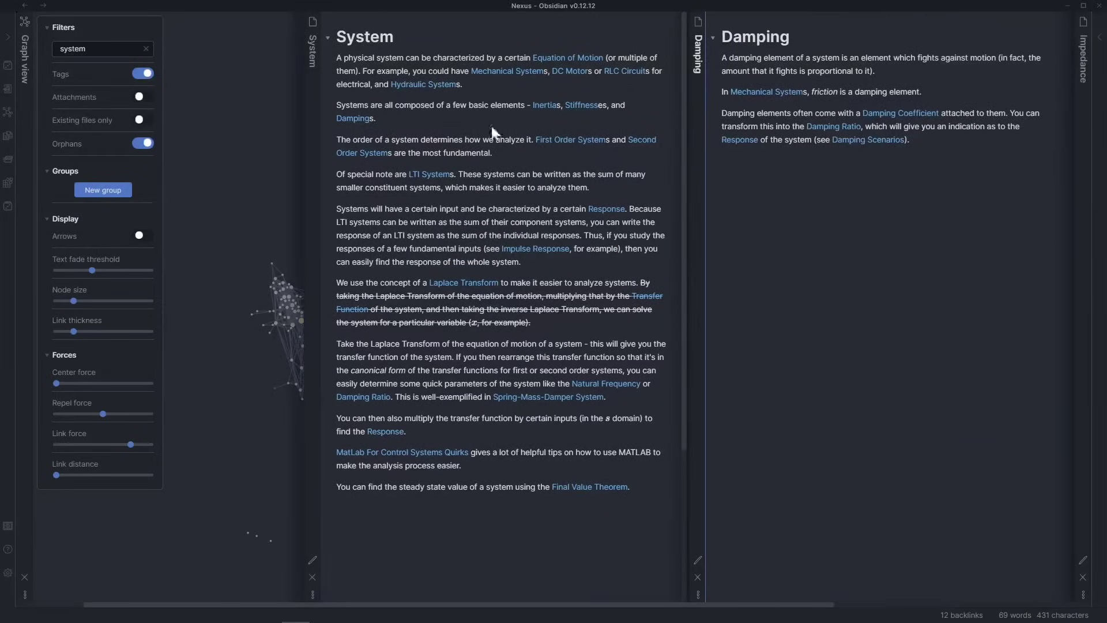